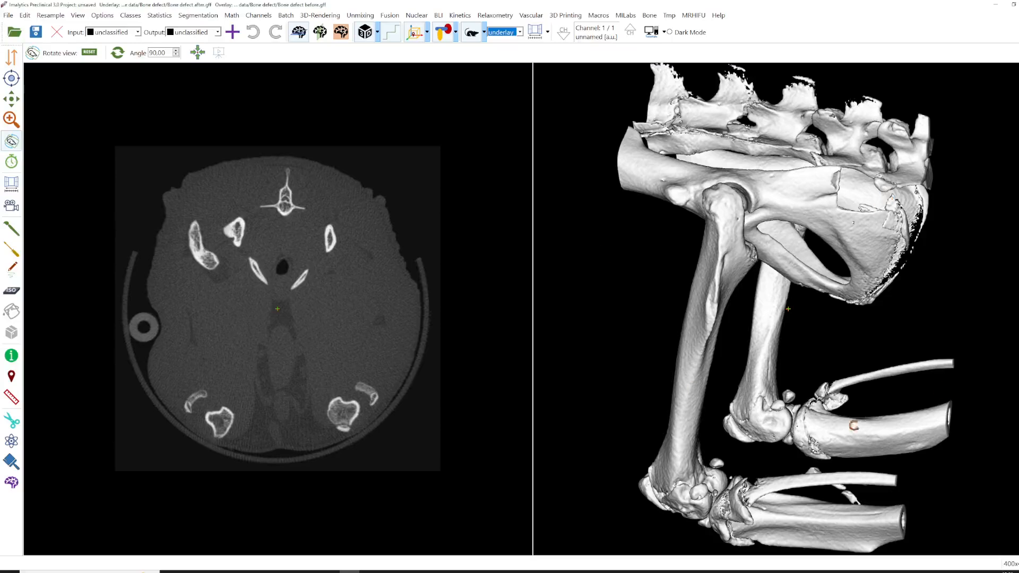
Step: Make the overlay layer active and visible, and raise its windowing minimum to 317
{"action": "left_click", "coordinate": [520, 32]}
{"action": "left_click", "coordinate": [503, 53]}
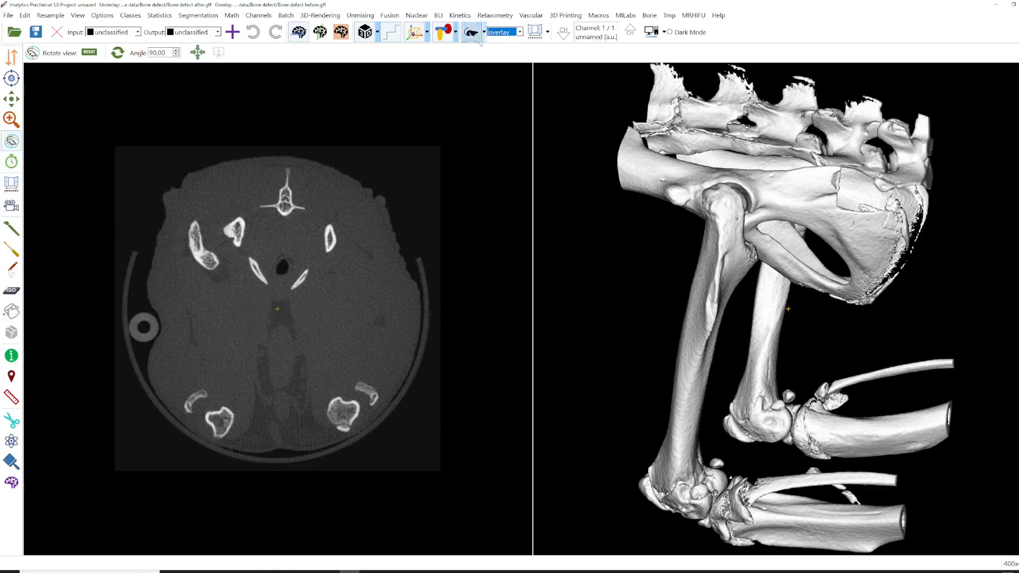
{"action": "left_click", "coordinate": [470, 34]}
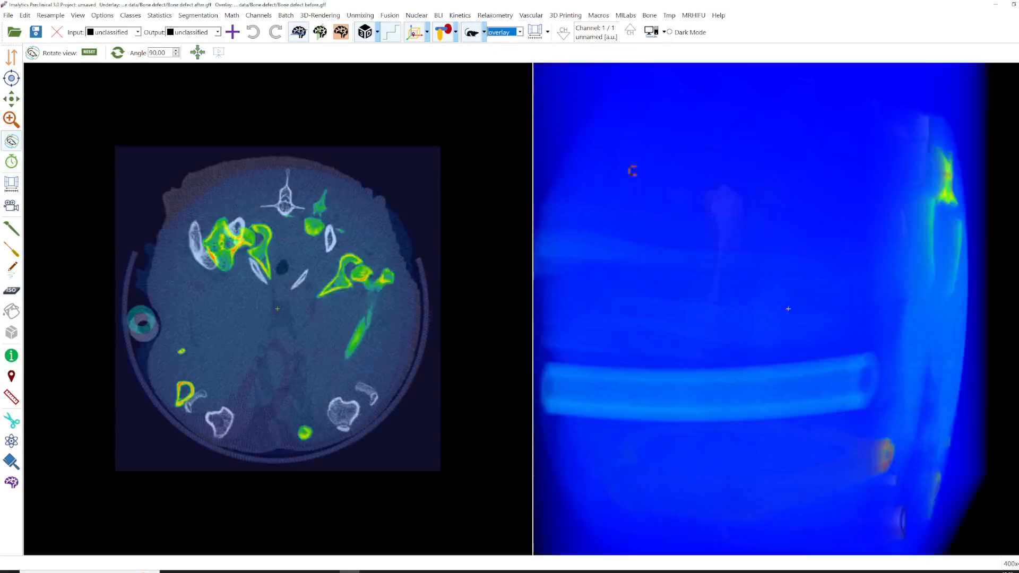
{"action": "left_click", "coordinate": [535, 32]}
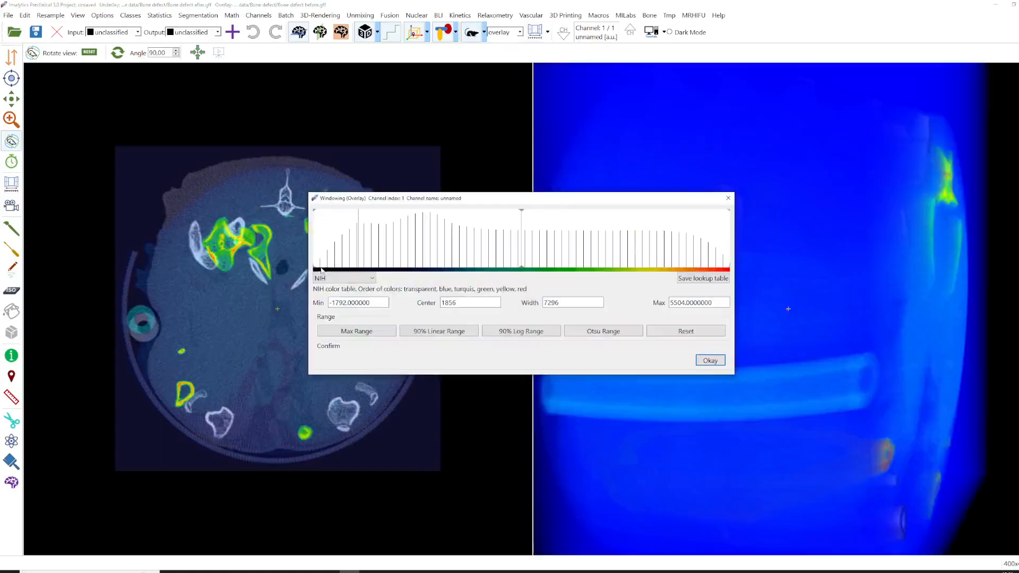
{"action": "left_click_drag", "start_coordinate": [319, 251], "coordinate": [434, 255]}
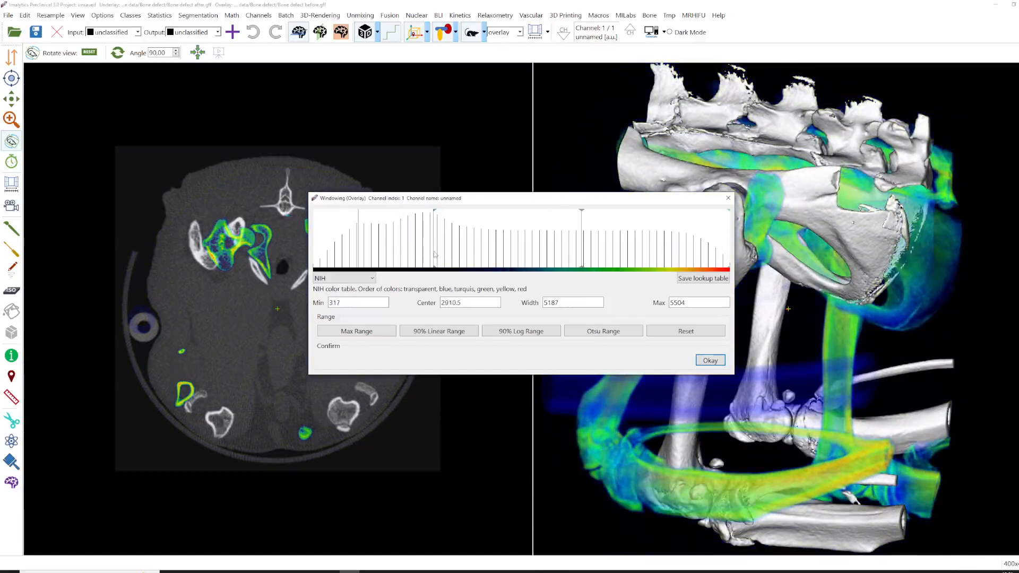
{"action": "left_click", "coordinate": [711, 361]}
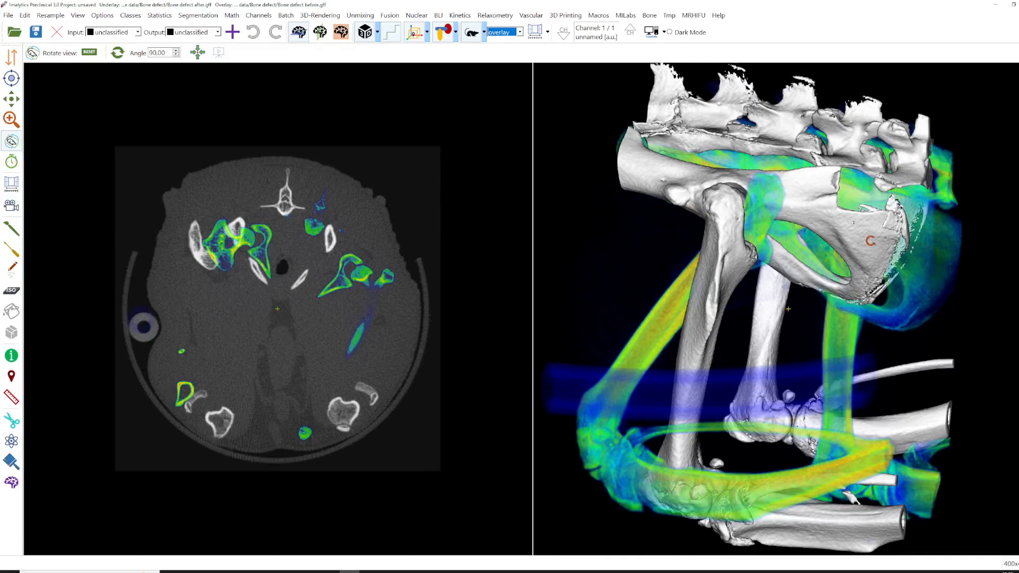
{"action": "left_click", "coordinate": [653, 42]}
{"action": "mouse_move", "coordinate": [653, 49]}
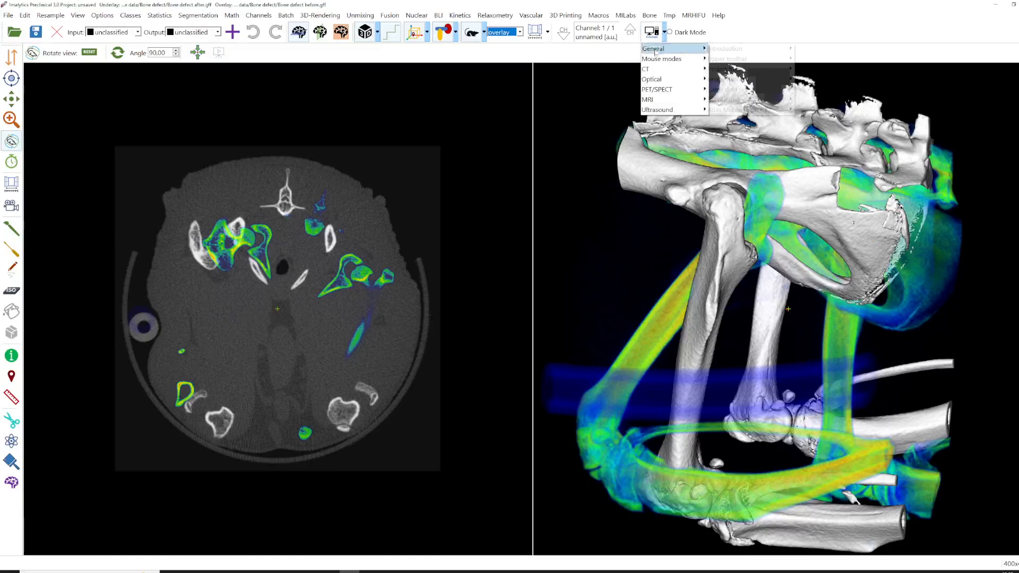
{"action": "mouse_move", "coordinate": [731, 80]}
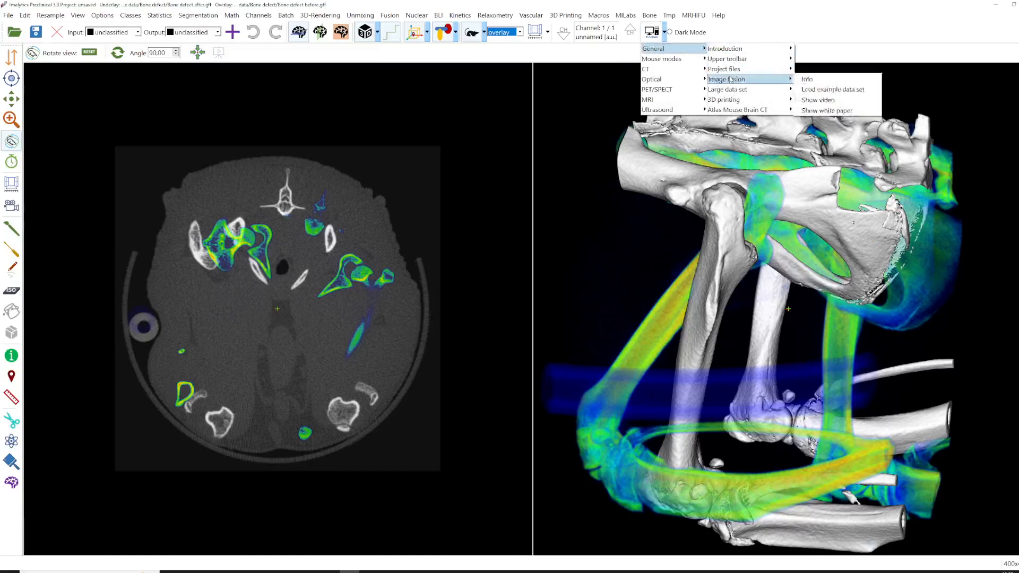
{"action": "left_click", "coordinate": [595, 236]}
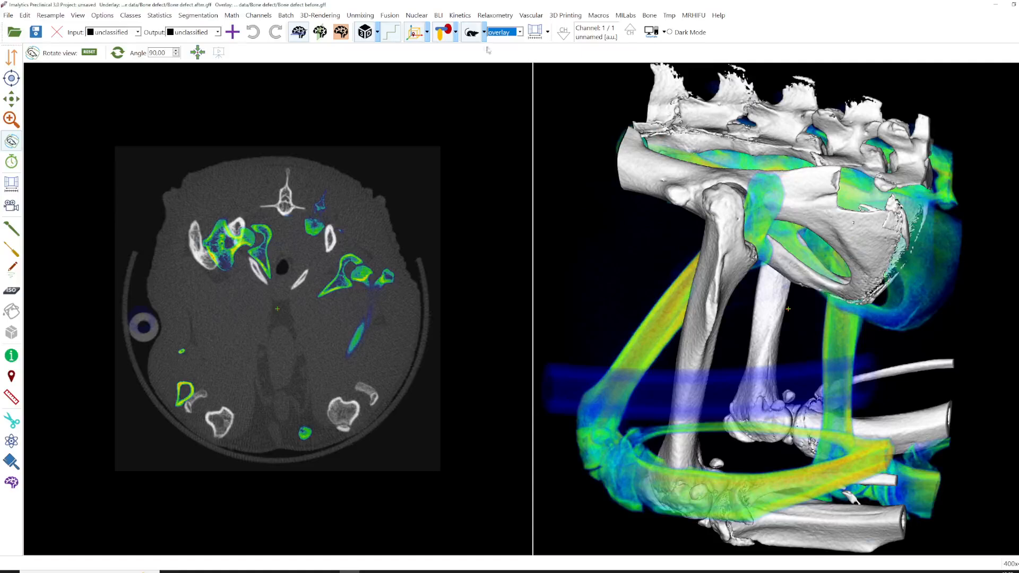
Step: Hide the overlay, make the underlay active, and place a first marker with its default name on the front of the pelvis
{"action": "left_click", "coordinate": [474, 36]}
{"action": "left_click", "coordinate": [498, 35]}
{"action": "left_click", "coordinate": [498, 46]}
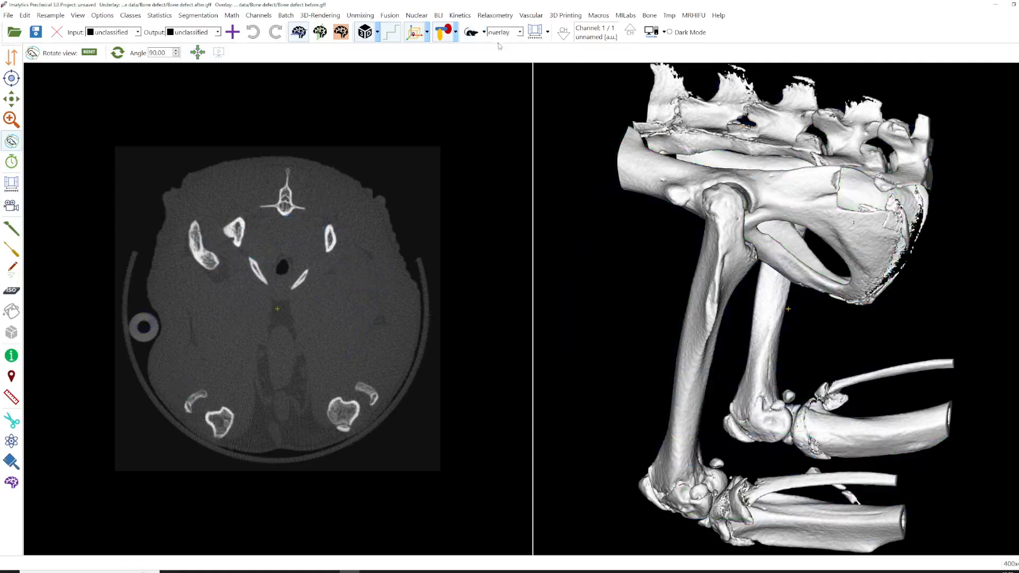
{"action": "left_click", "coordinate": [12, 379]}
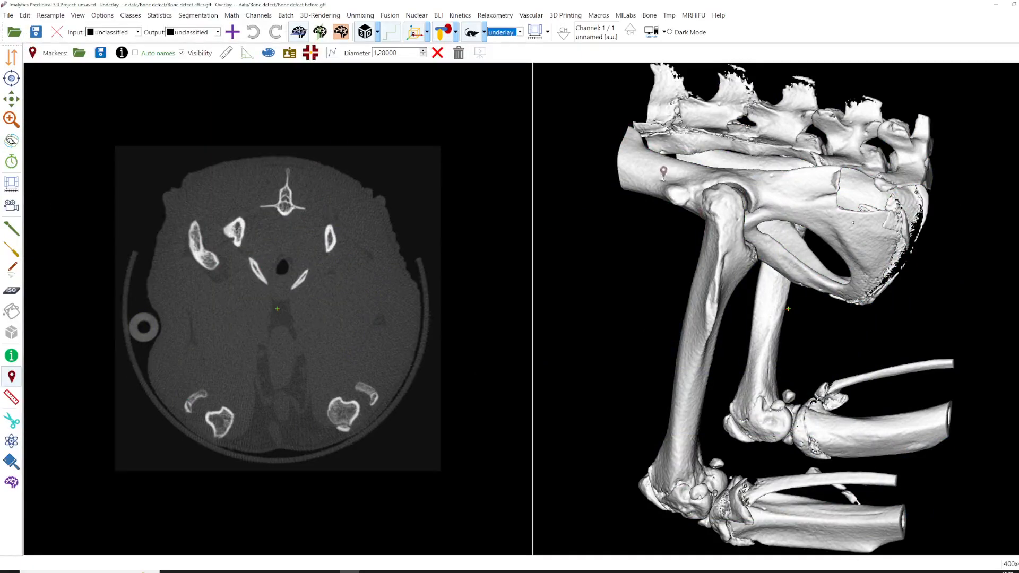
{"action": "left_click", "coordinate": [664, 180]}
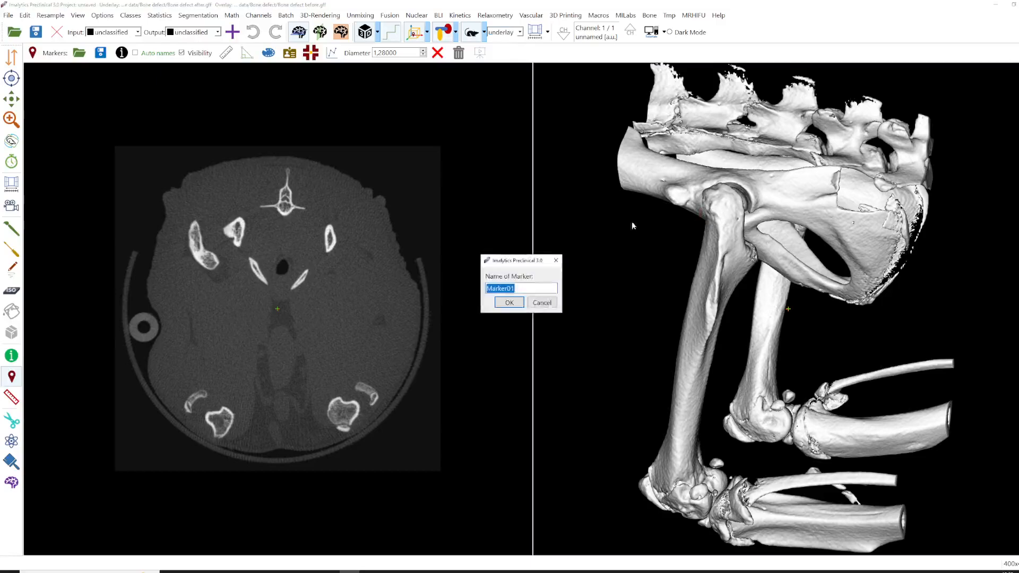
{"action": "left_click", "coordinate": [511, 304]}
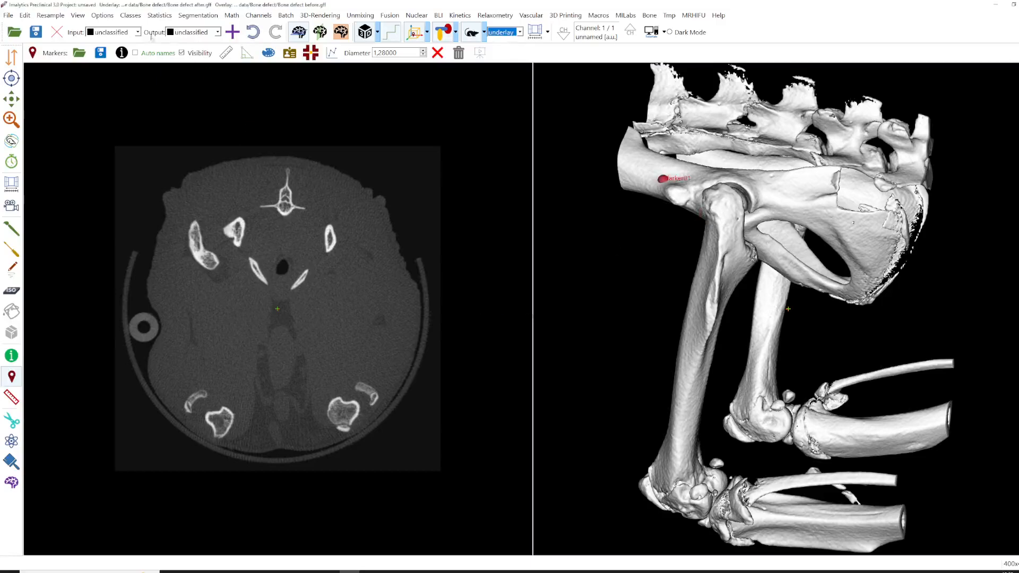
Step: Enable automatic marker names and place three more underlay markers: behind the hip, at the hip joint, and on the pelvis's lower rear edge
{"action": "left_click", "coordinate": [146, 55]}
{"action": "left_click", "coordinate": [773, 173]}
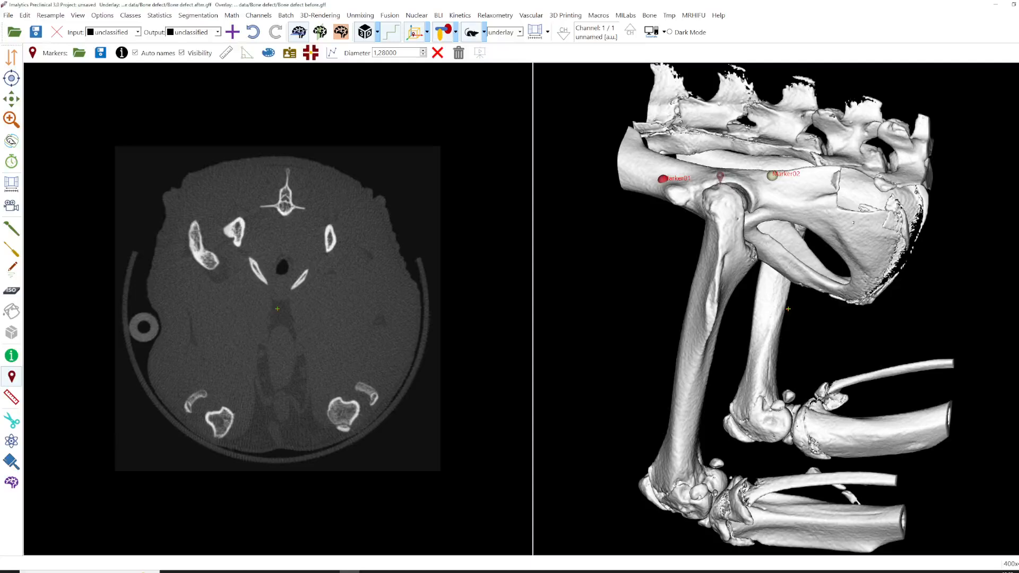
{"action": "left_click", "coordinate": [719, 181]}
{"action": "left_click", "coordinate": [847, 280]}
Step: Display only the overlay layer and set its 3D mode to Iso rendering
{"action": "left_click", "coordinate": [503, 32]}
{"action": "left_click", "coordinate": [498, 52]}
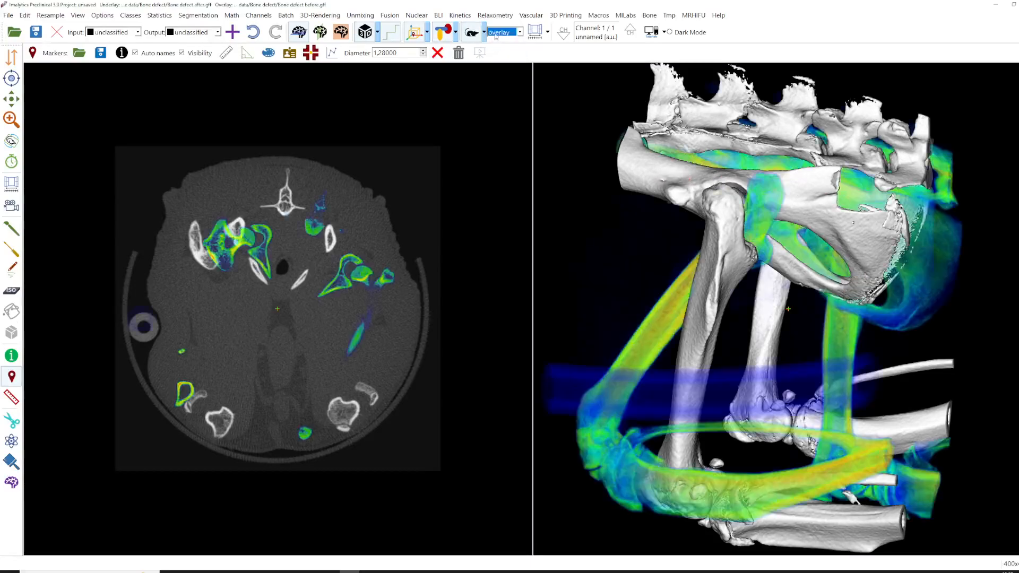
{"action": "left_click", "coordinate": [499, 33]}
{"action": "left_click", "coordinate": [499, 51]}
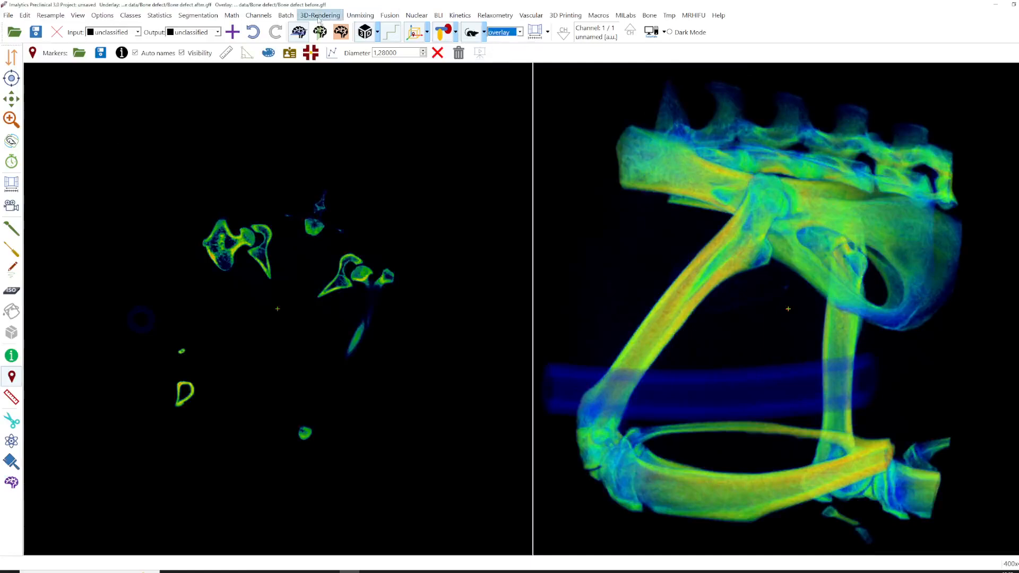
{"action": "left_click", "coordinate": [318, 18]}
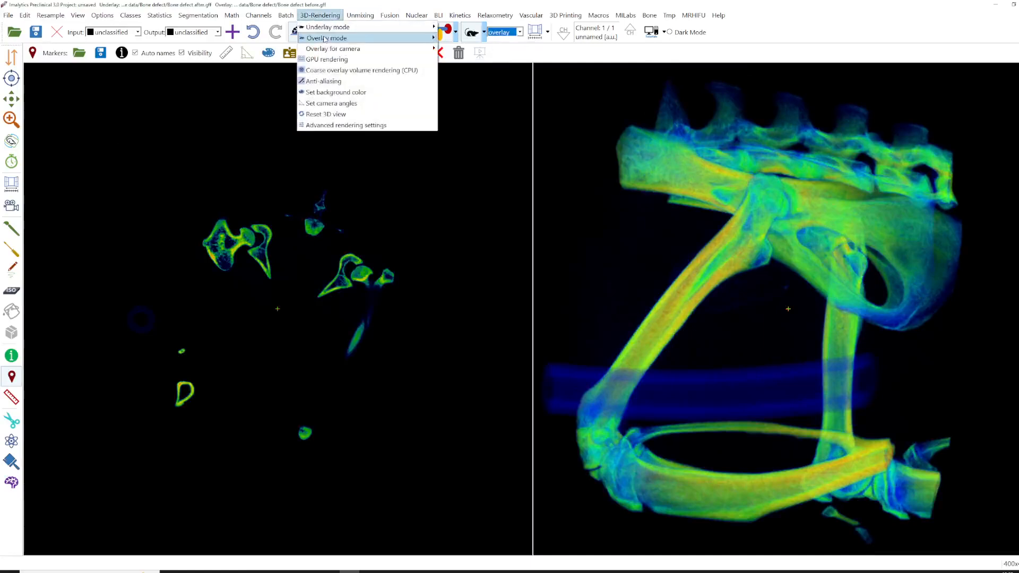
{"action": "mouse_move", "coordinate": [405, 40]}
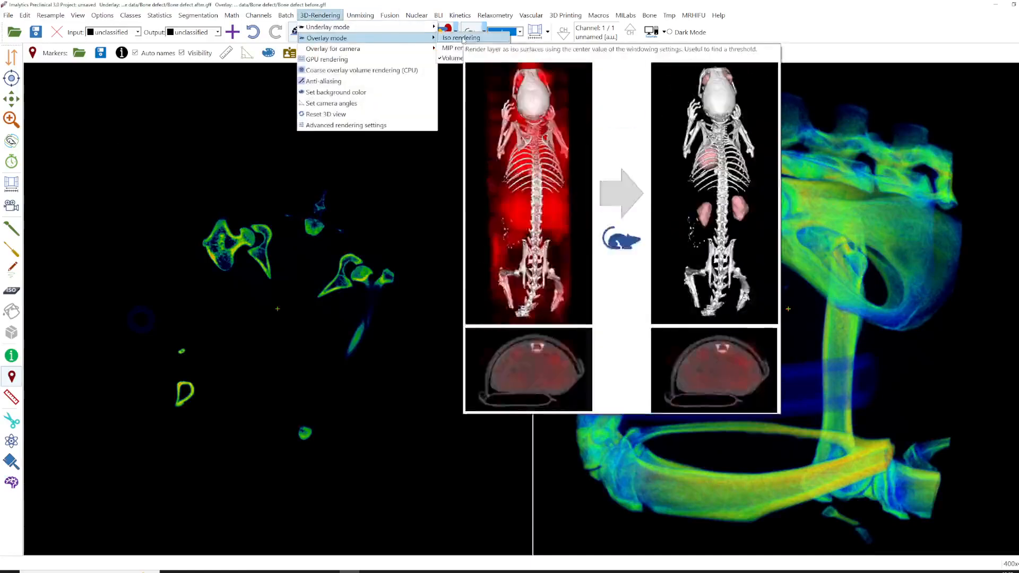
{"action": "left_click", "coordinate": [462, 38]}
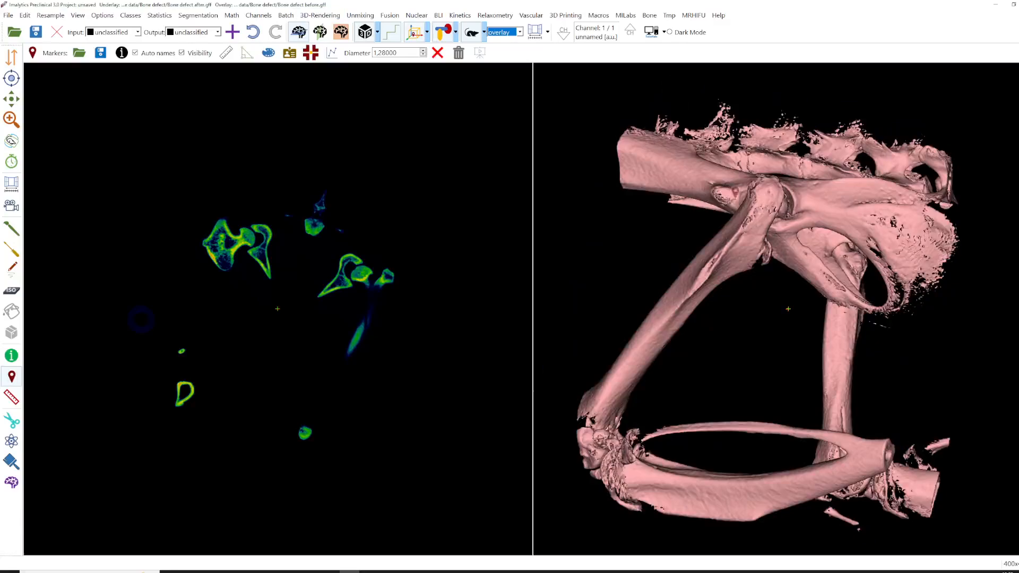
Step: Place four markers on the overlay's pelvis at the same anatomical points and in the same order as on the underlay
{"action": "left_click", "coordinate": [11, 141]}
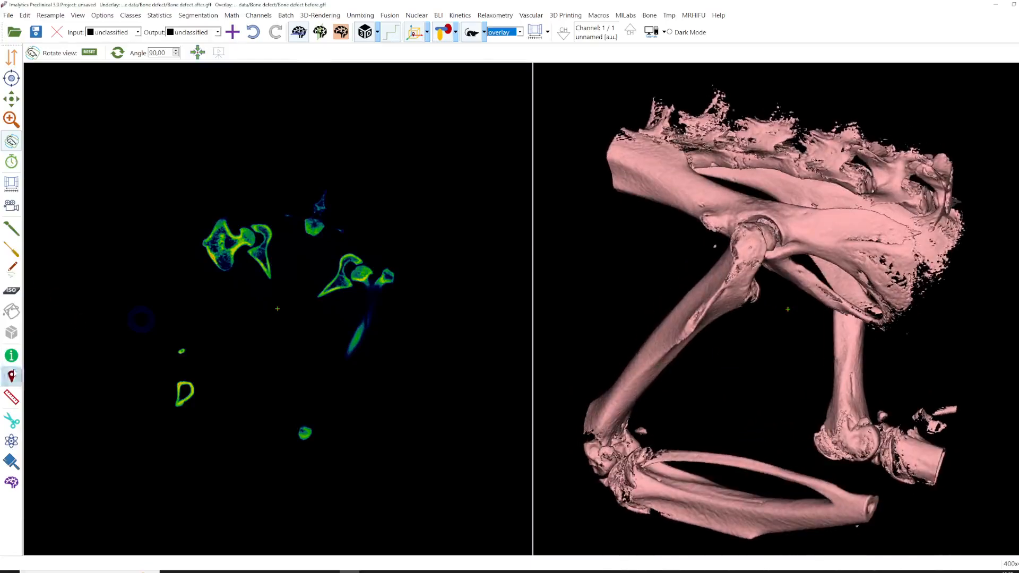
{"action": "left_click", "coordinate": [11, 376]}
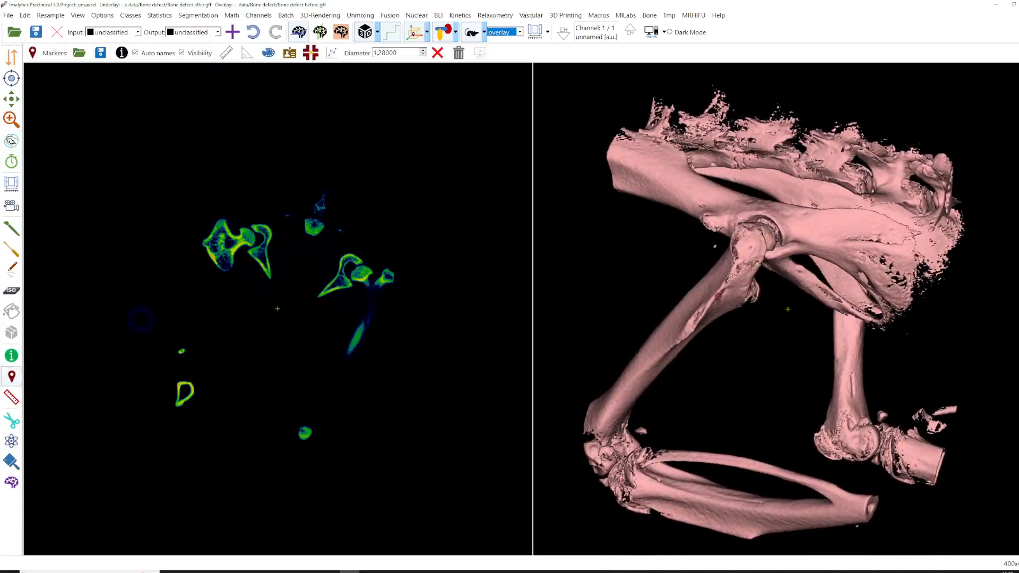
{"action": "left_click", "coordinate": [701, 203]}
{"action": "left_click", "coordinate": [806, 210]}
{"action": "left_click", "coordinate": [745, 223]}
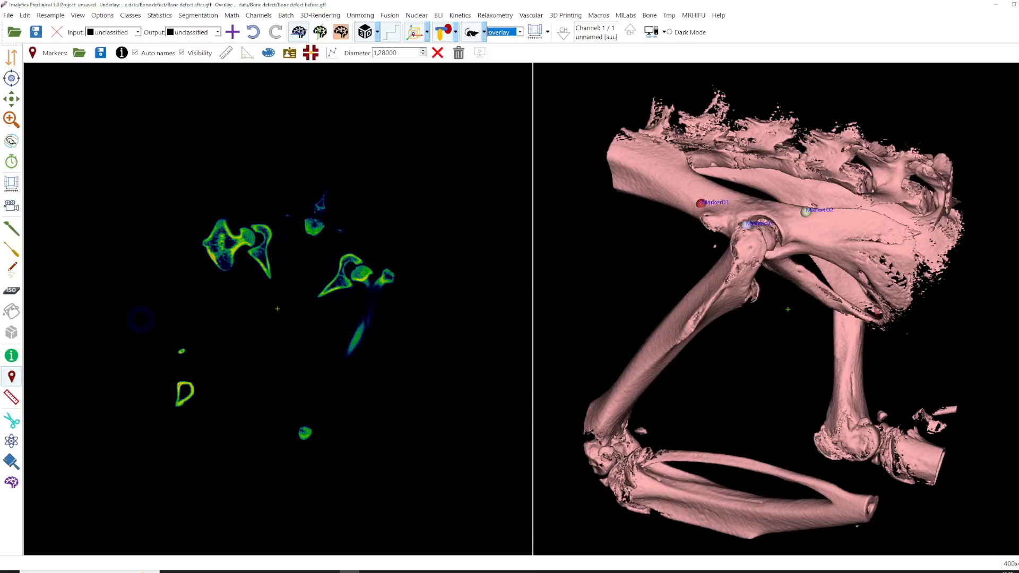
{"action": "left_click", "coordinate": [878, 316]}
Step: Show the underlay as the active layer and register the overlay to it using marker-based rotation and translation
{"action": "left_click", "coordinate": [505, 33]}
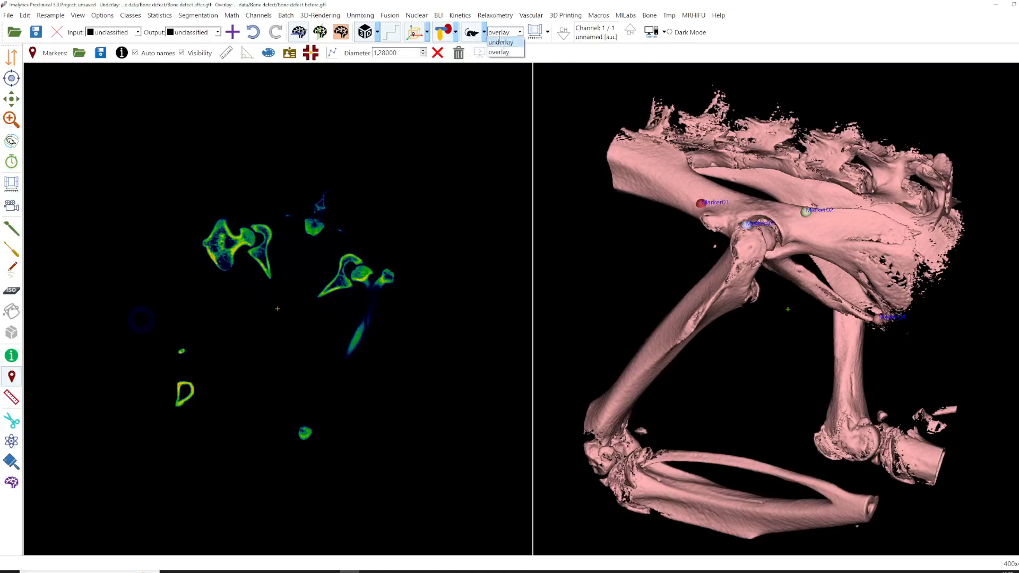
{"action": "left_click", "coordinate": [499, 42]}
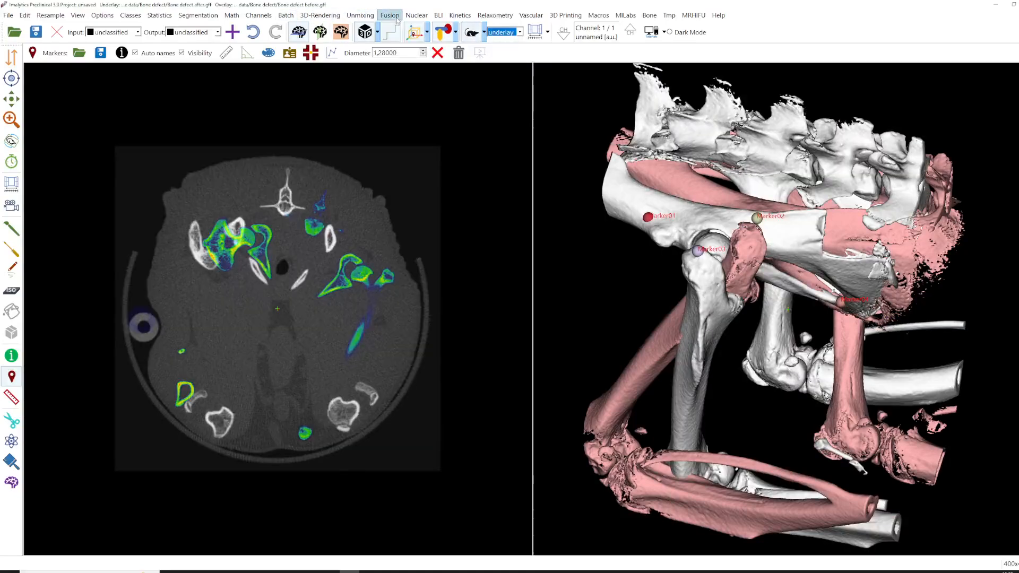
{"action": "left_click", "coordinate": [397, 19]}
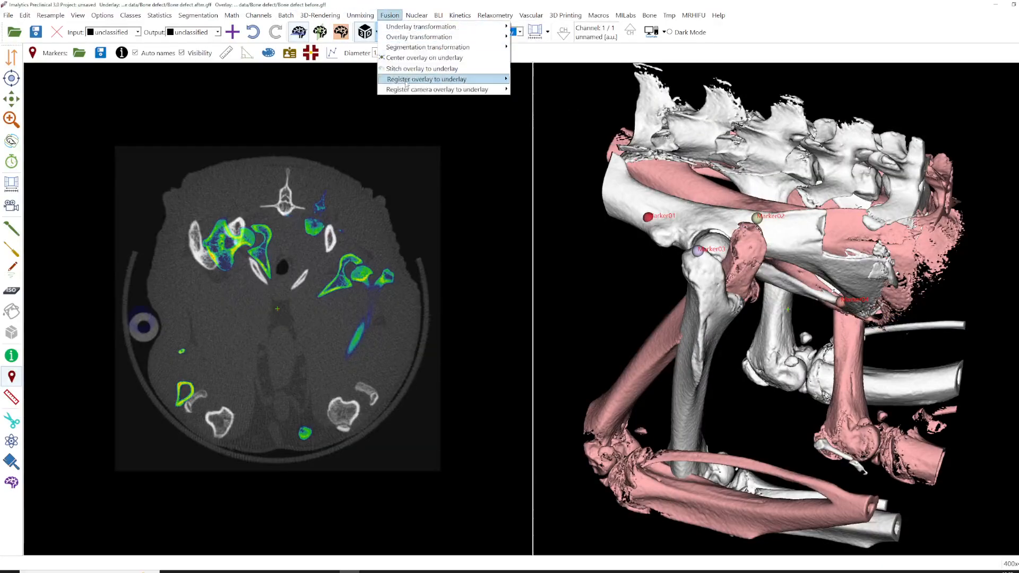
{"action": "mouse_move", "coordinate": [406, 83]}
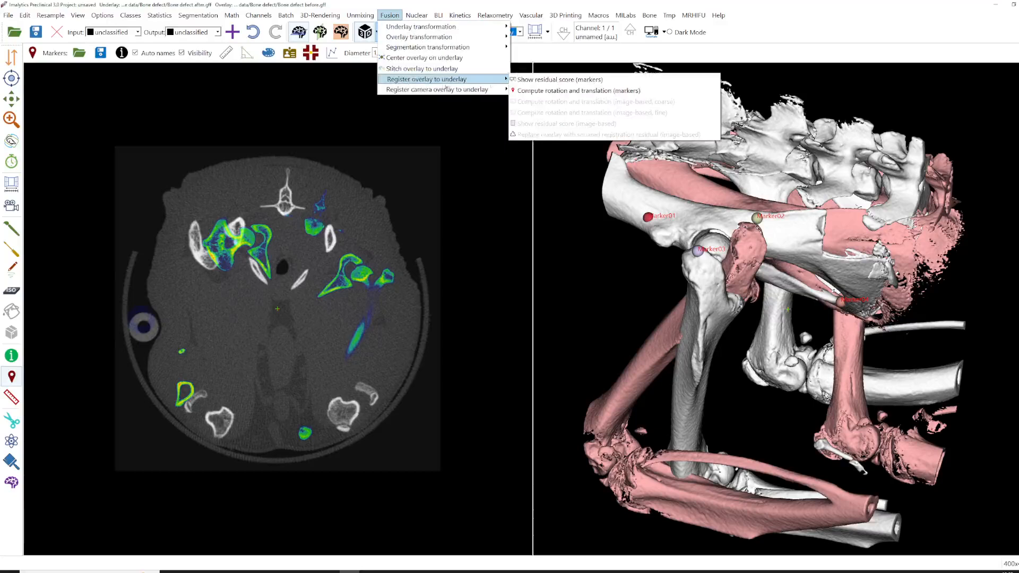
{"action": "left_click", "coordinate": [603, 91]}
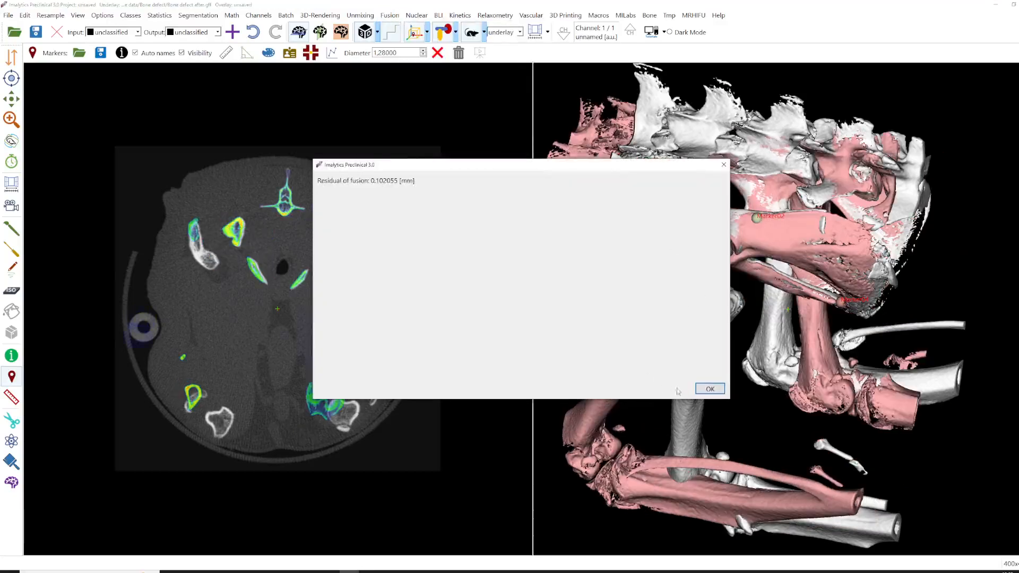
{"action": "left_click", "coordinate": [710, 389]}
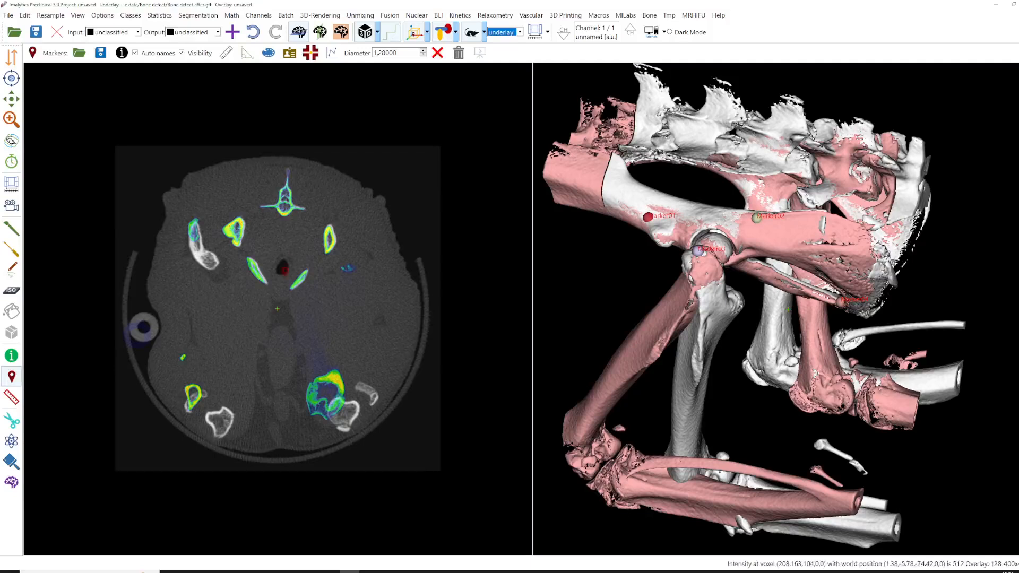
Step: Add a new segmentation class named Tmp
{"action": "right_click", "coordinate": [285, 278]}
{"action": "left_click", "coordinate": [300, 288]}
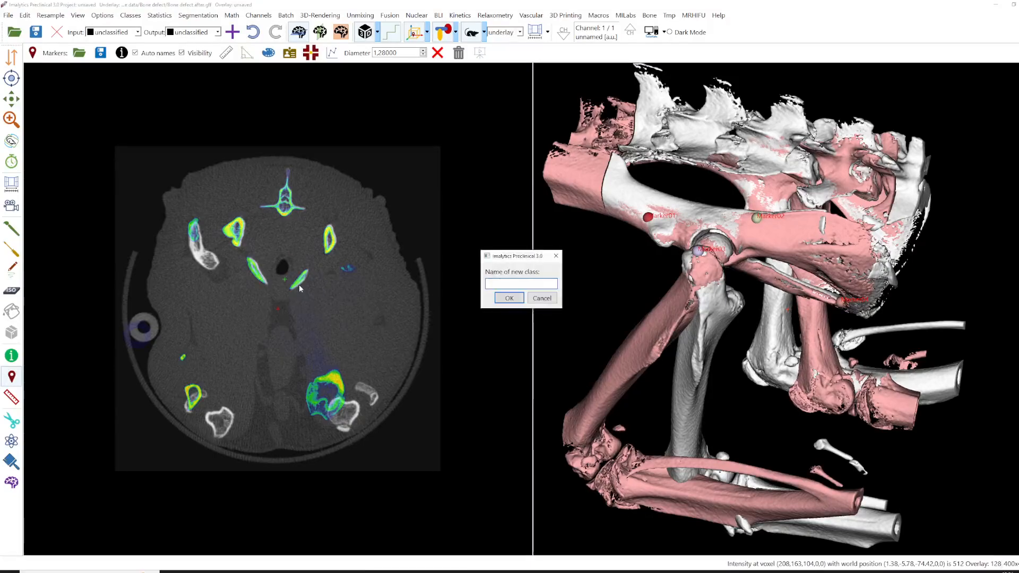
{"action": "type", "text": "Tmp"}
{"action": "key", "text": "Return"}
Step: Segment the underlay's bone into the Tmp class by thresholding above 2000
{"action": "right_click", "coordinate": [300, 288]}
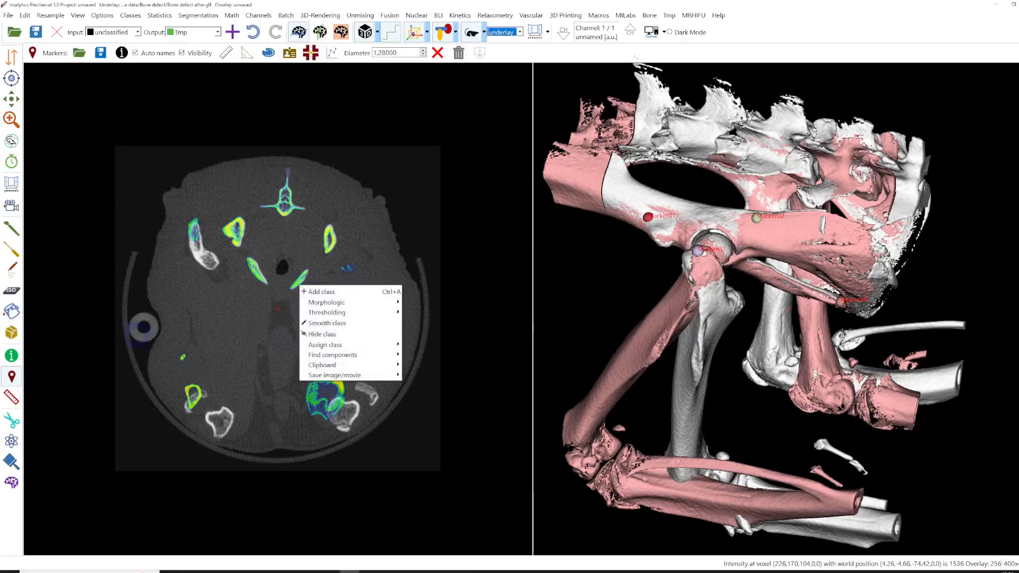
{"action": "mouse_move", "coordinate": [365, 318]}
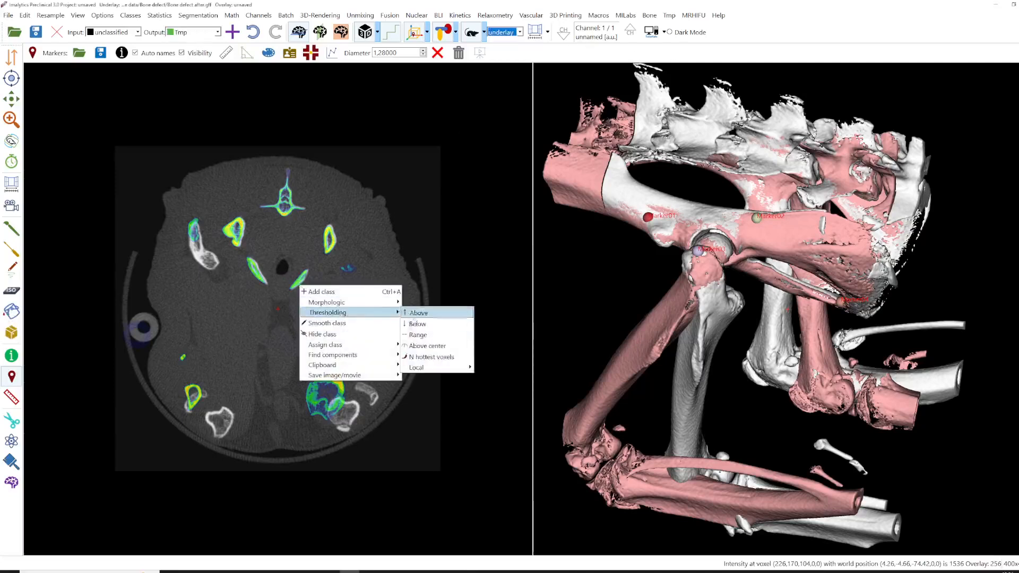
{"action": "left_click", "coordinate": [419, 314]}
{"action": "type", "text": "280"}
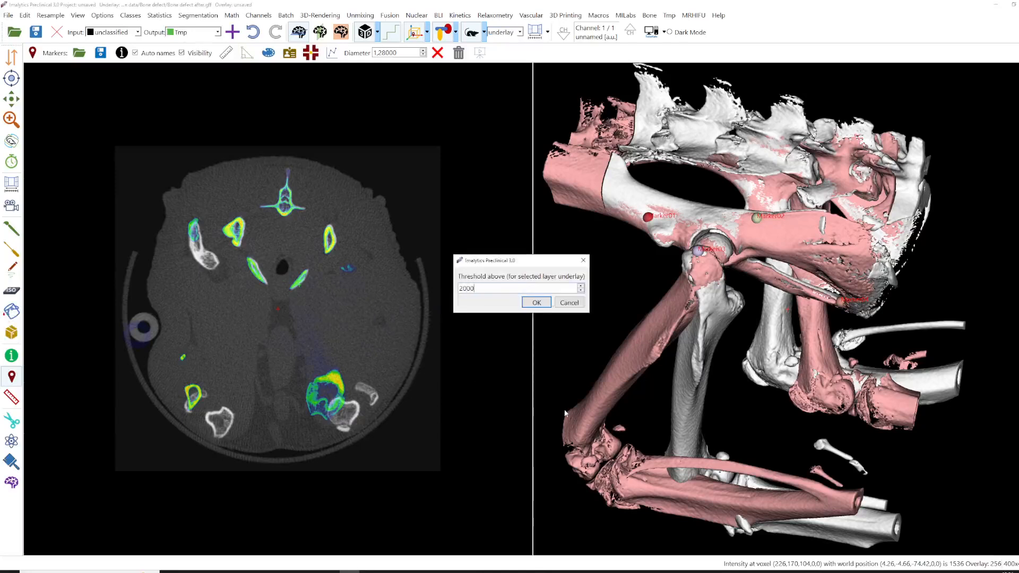
{"action": "type", "text": "00"}
{"action": "key", "text": "Return"}
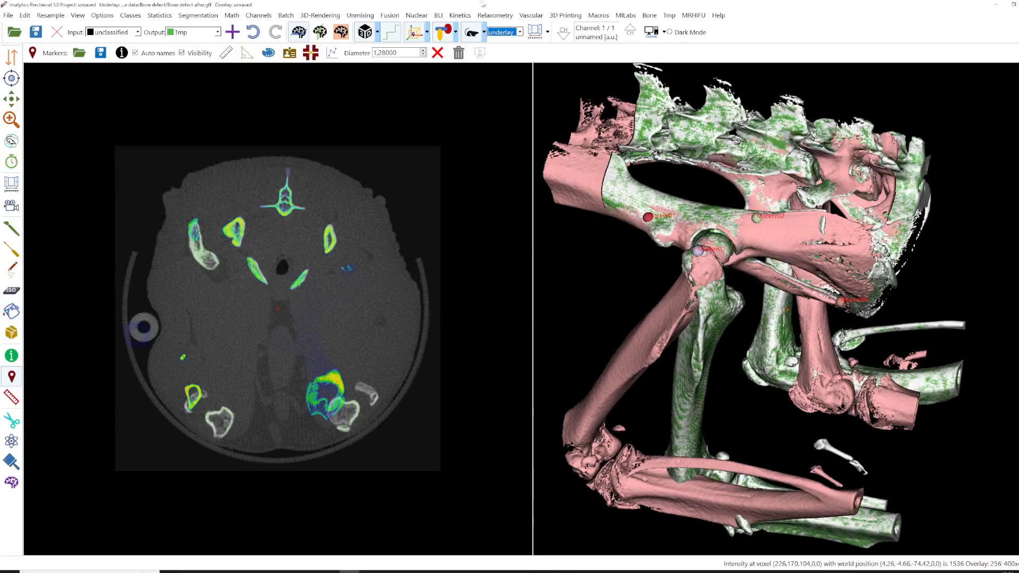
Step: Make the overlay the active layer, add a class named Left hip, and region-fill the left hip bone into it with unlimited mode
{"action": "left_click", "coordinate": [504, 32]}
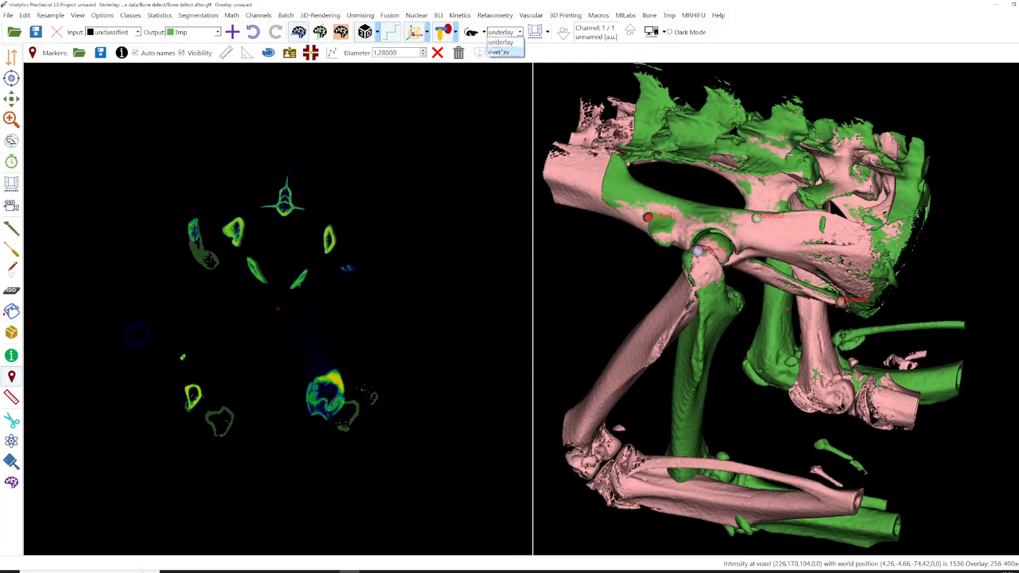
{"action": "left_click", "coordinate": [499, 52]}
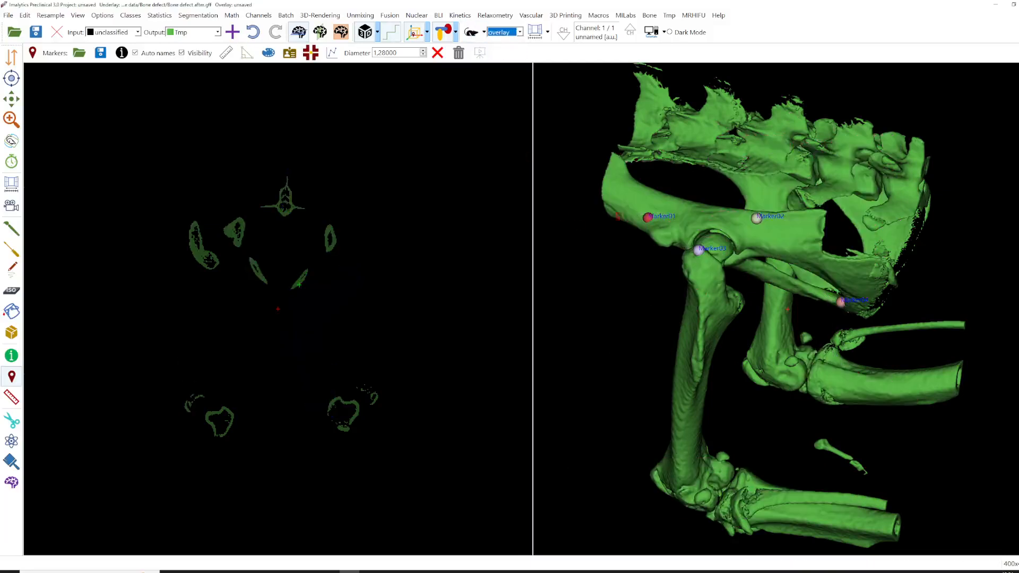
{"action": "key", "text": "ctrl+n"}
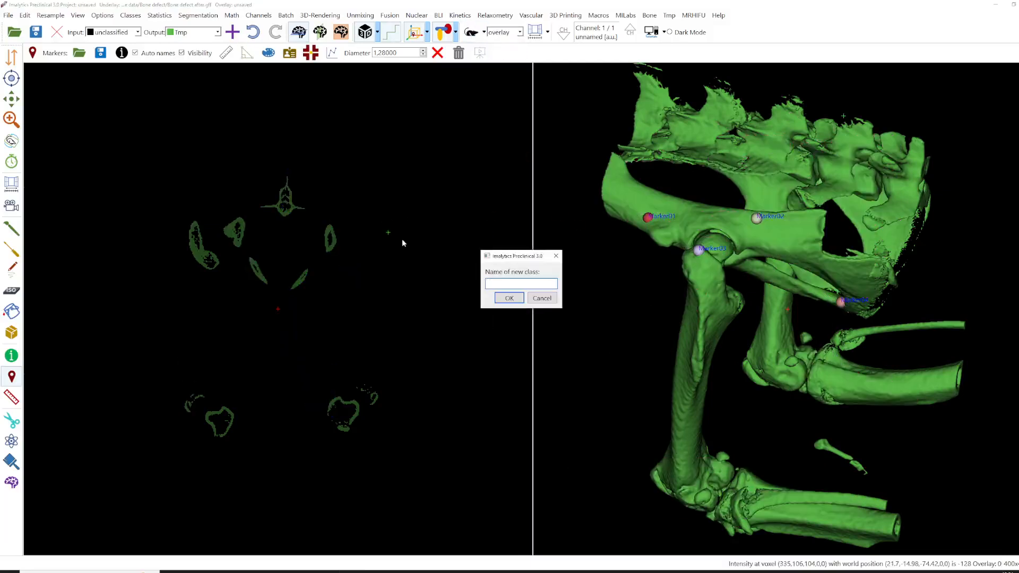
{"action": "type", "text": "Left hip"}
{"action": "key", "text": "Return"}
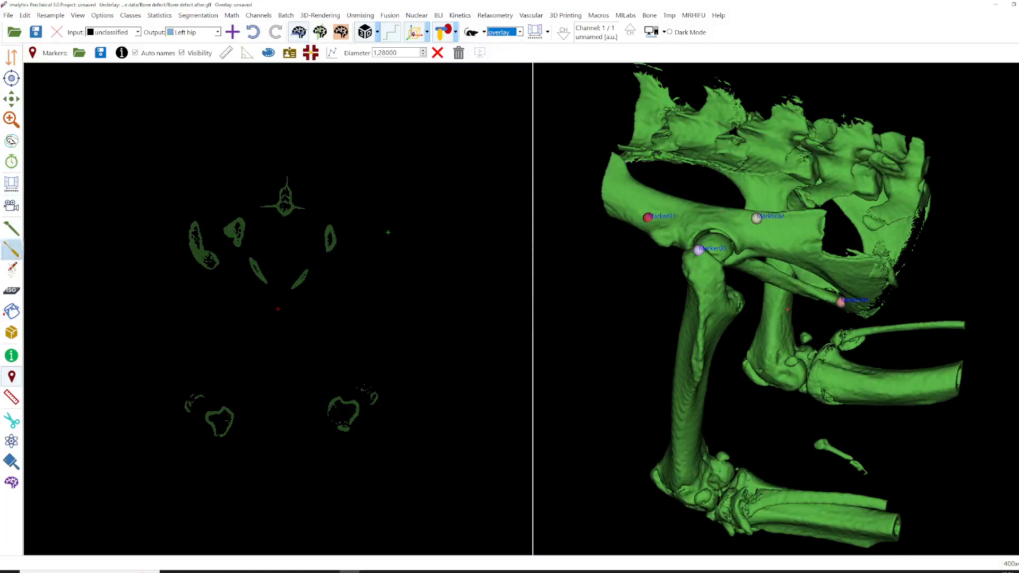
{"action": "left_click", "coordinate": [11, 313]}
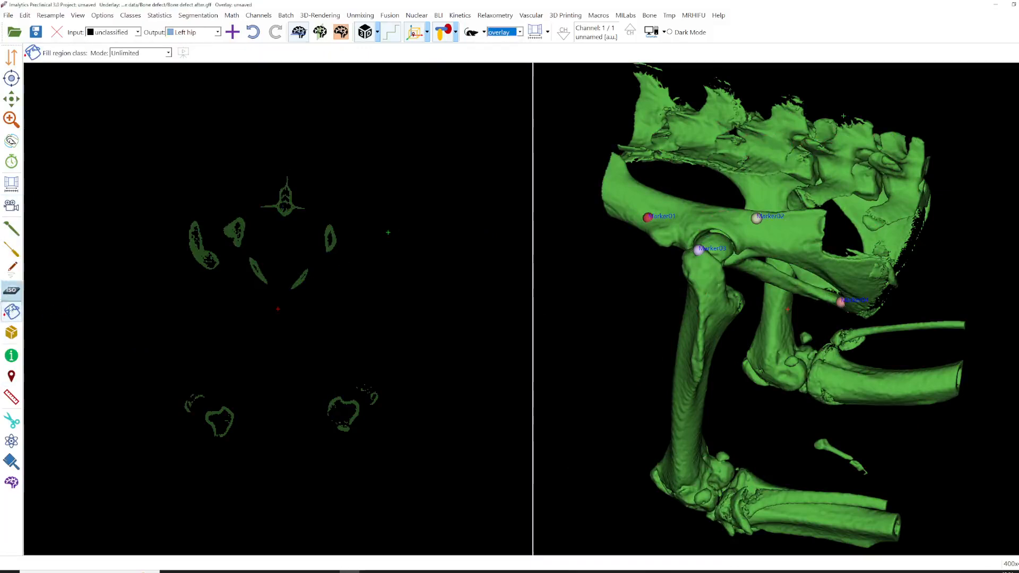
{"action": "left_click", "coordinate": [630, 193]}
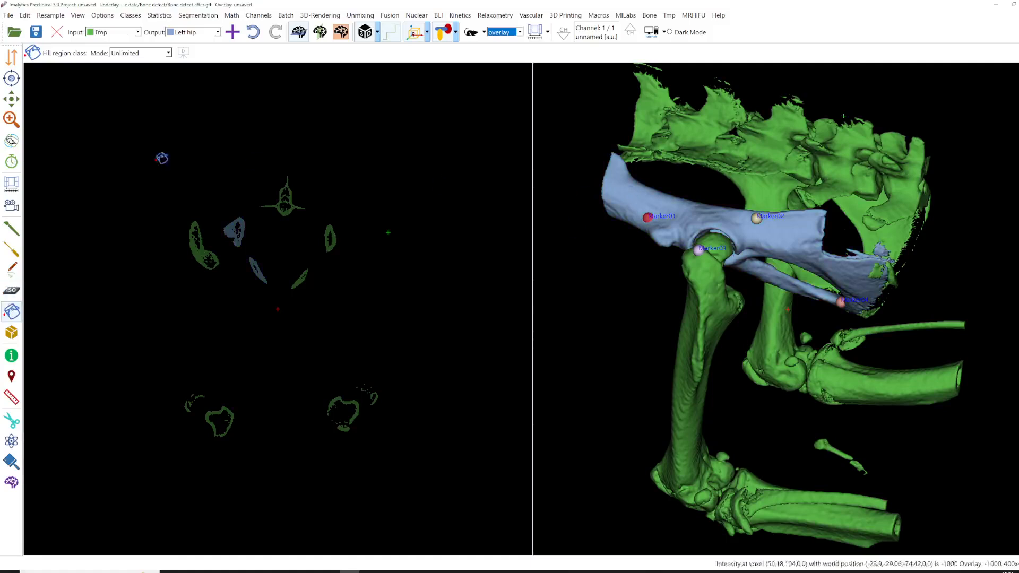
Step: Save the segmentation as Left hip.segff in the Bone folder on the Desktop, replacing the existing file
{"action": "left_click", "coordinate": [7, 17]}
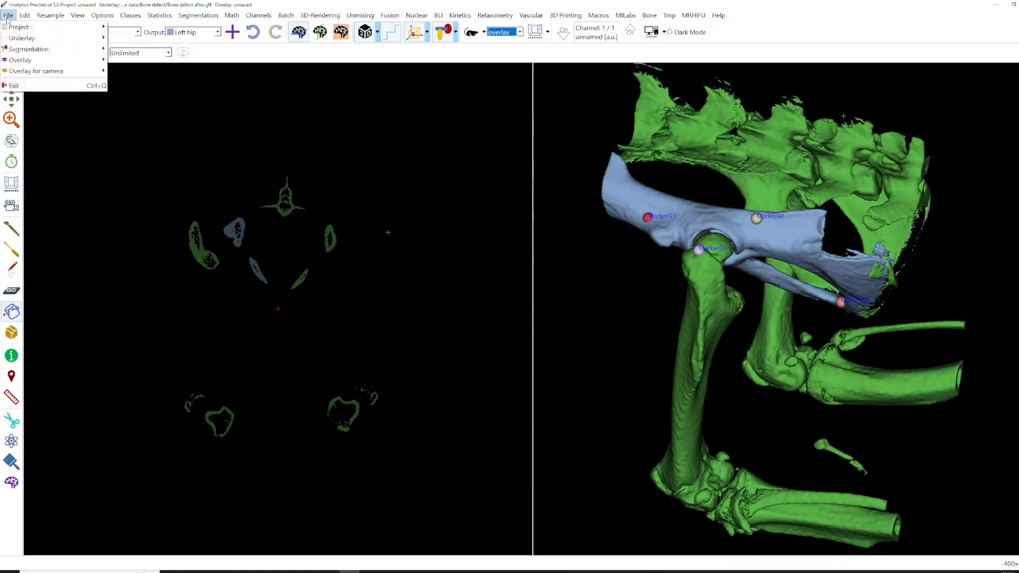
{"action": "mouse_move", "coordinate": [30, 51]}
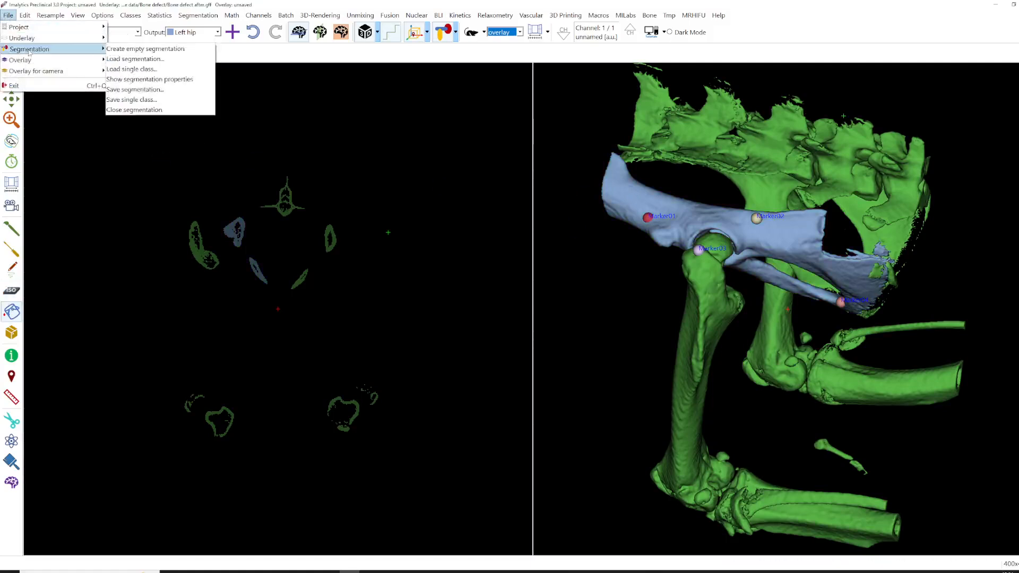
{"action": "left_click", "coordinate": [142, 89]}
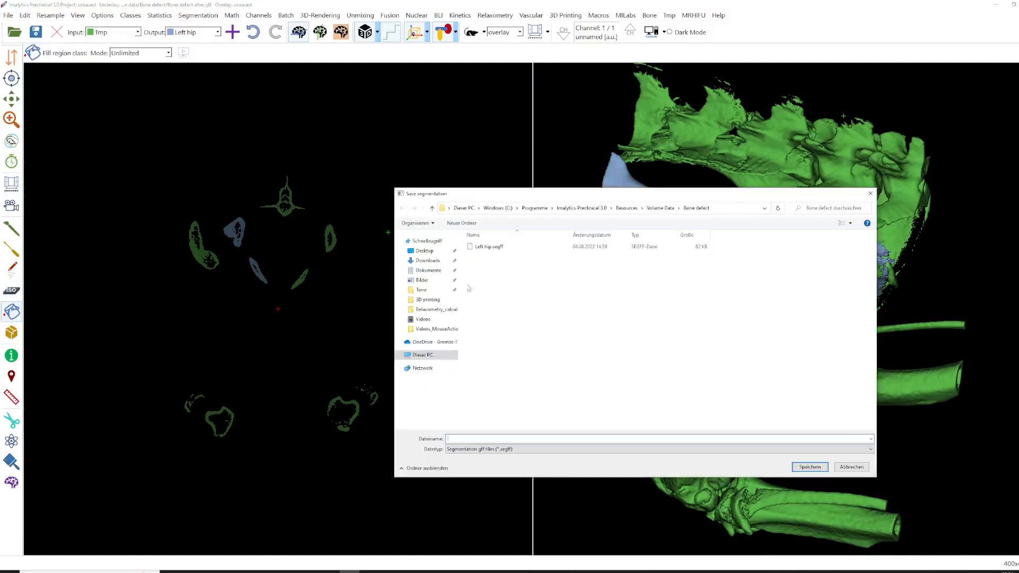
{"action": "left_click", "coordinate": [424, 251]}
{"action": "double_click", "coordinate": [483, 256]}
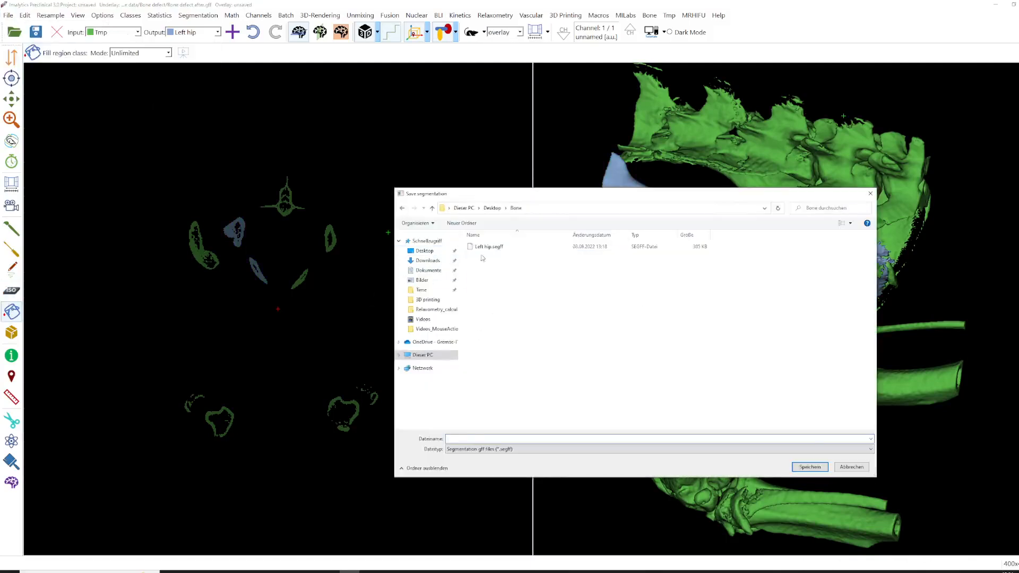
{"action": "left_click", "coordinate": [486, 247]}
{"action": "left_click", "coordinate": [810, 468]}
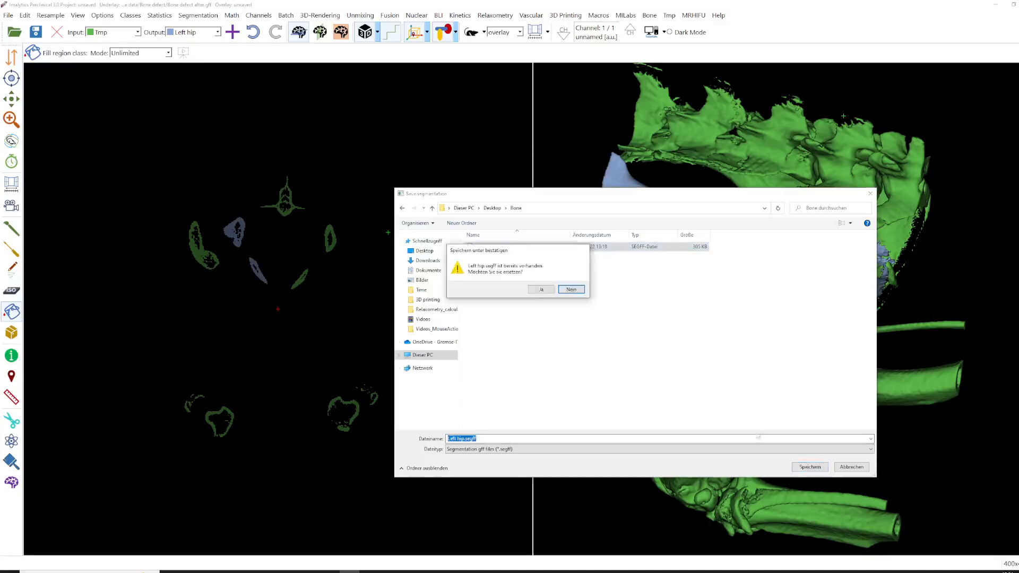
{"action": "left_click", "coordinate": [541, 289]}
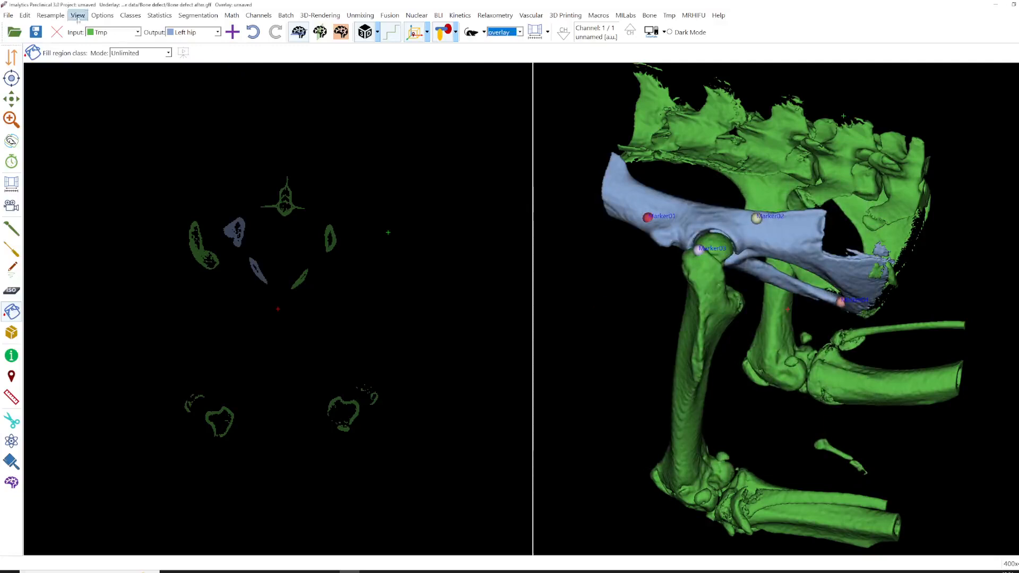
Step: Delete the Tmp class from the segmentation
{"action": "left_click", "coordinate": [130, 16]}
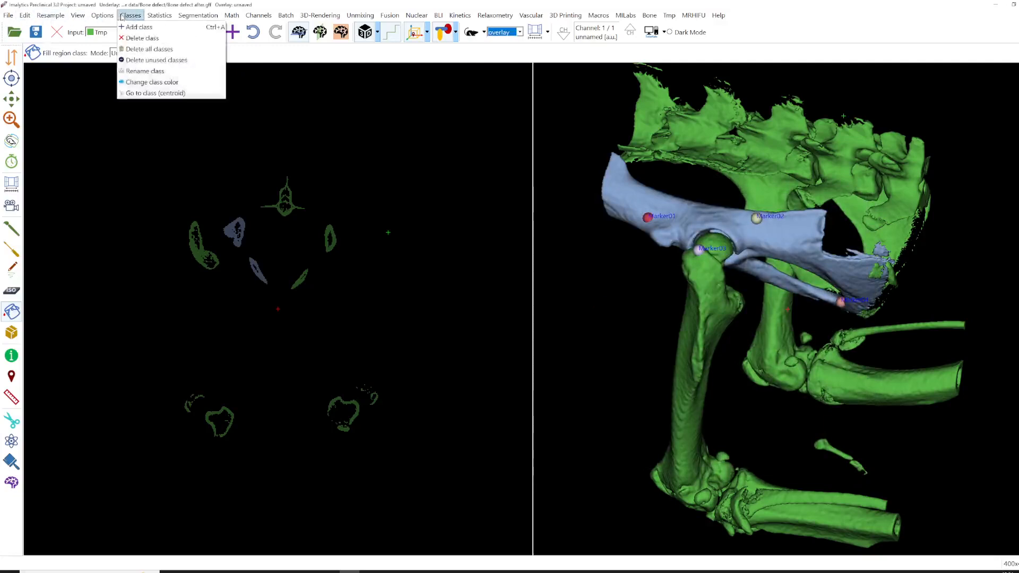
{"action": "left_click", "coordinate": [136, 34]}
{"action": "left_click", "coordinate": [509, 298]}
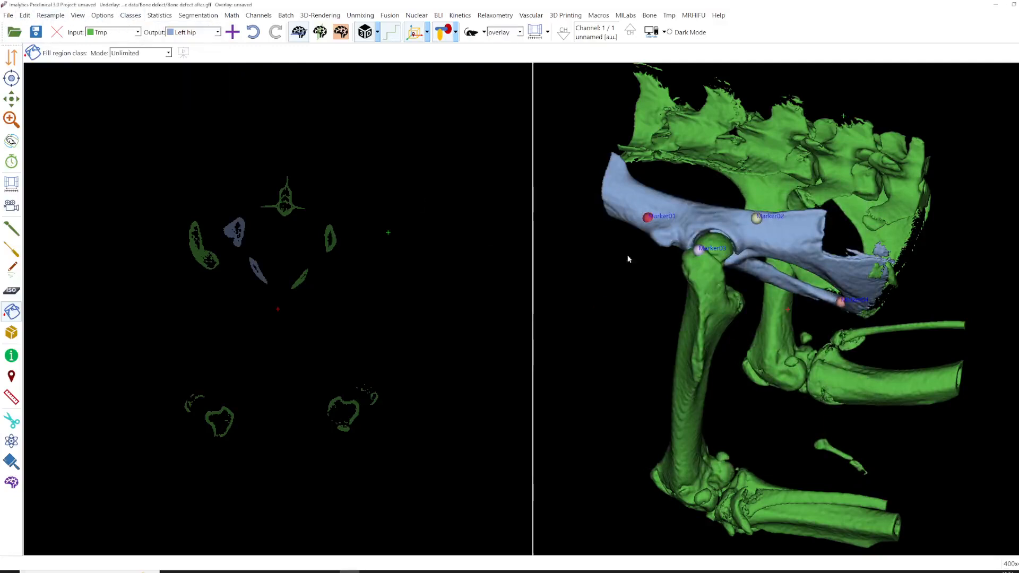
Step: Dilate the Left hip class morphologically so that it extends around the hip bone
{"action": "right_click", "coordinate": [627, 198]}
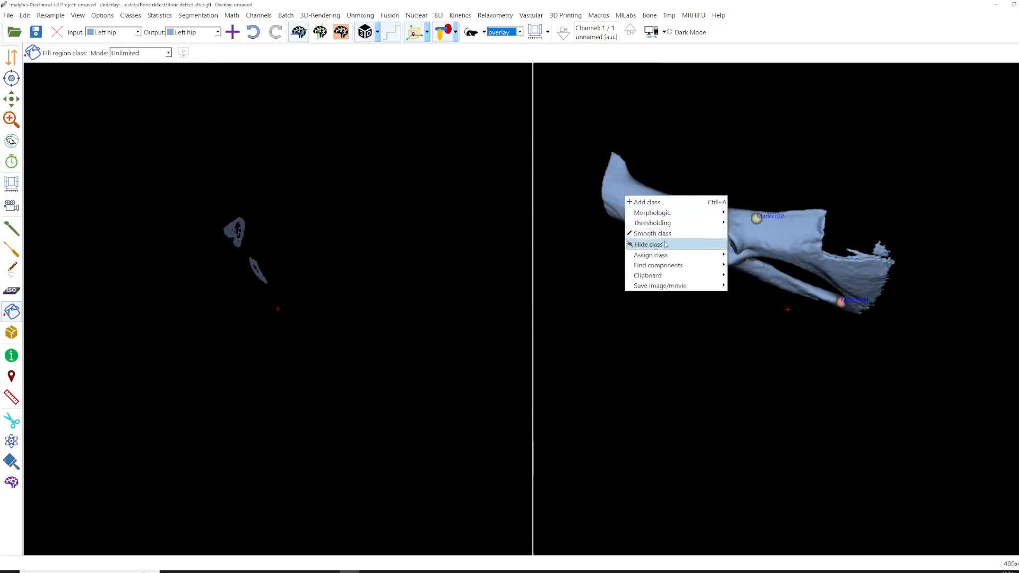
{"action": "mouse_move", "coordinate": [671, 218]}
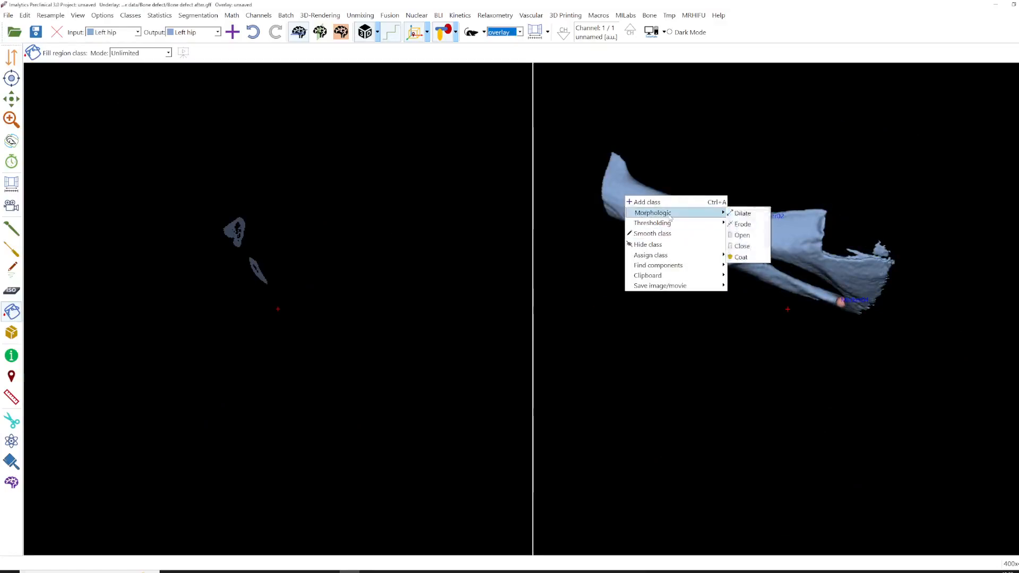
{"action": "left_click", "coordinate": [742, 213]}
{"action": "left_click", "coordinate": [509, 298]}
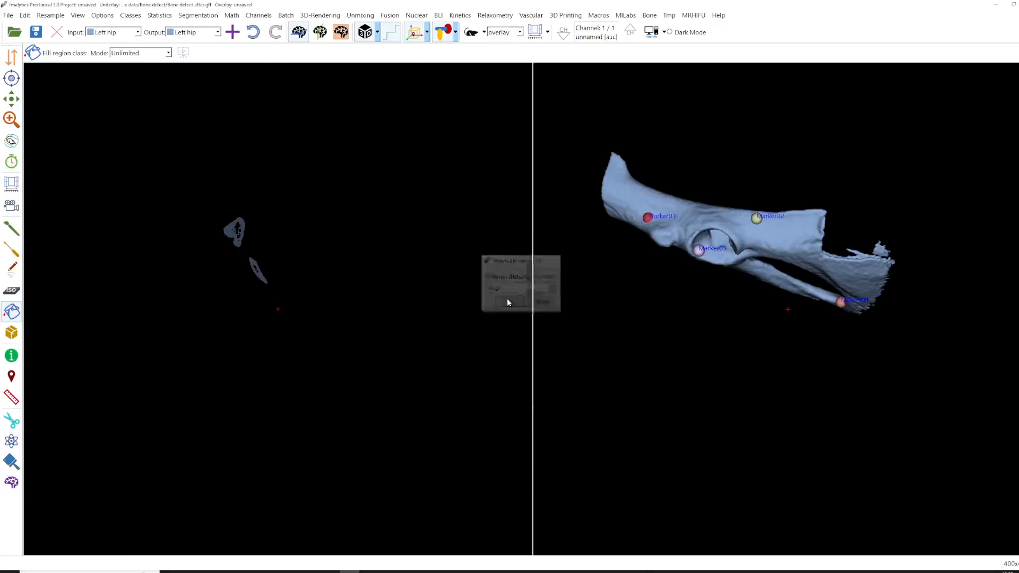
Step: Show both the overlay and the underlay again, with the underlay as the active layer
{"action": "left_click", "coordinate": [503, 34]}
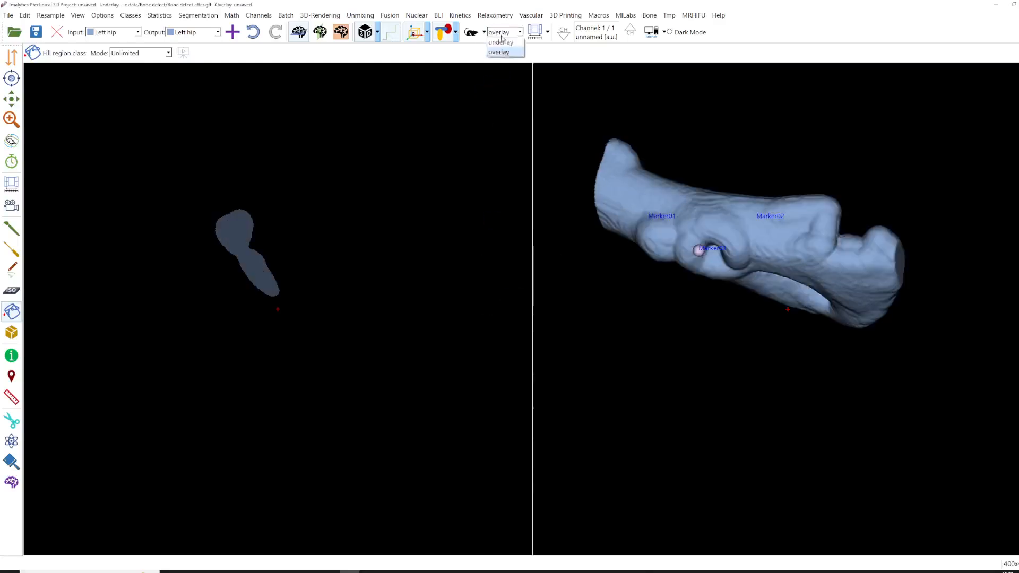
{"action": "left_click", "coordinate": [500, 51]}
{"action": "left_click", "coordinate": [469, 35]}
{"action": "left_click", "coordinate": [503, 34]}
{"action": "left_click", "coordinate": [499, 51]}
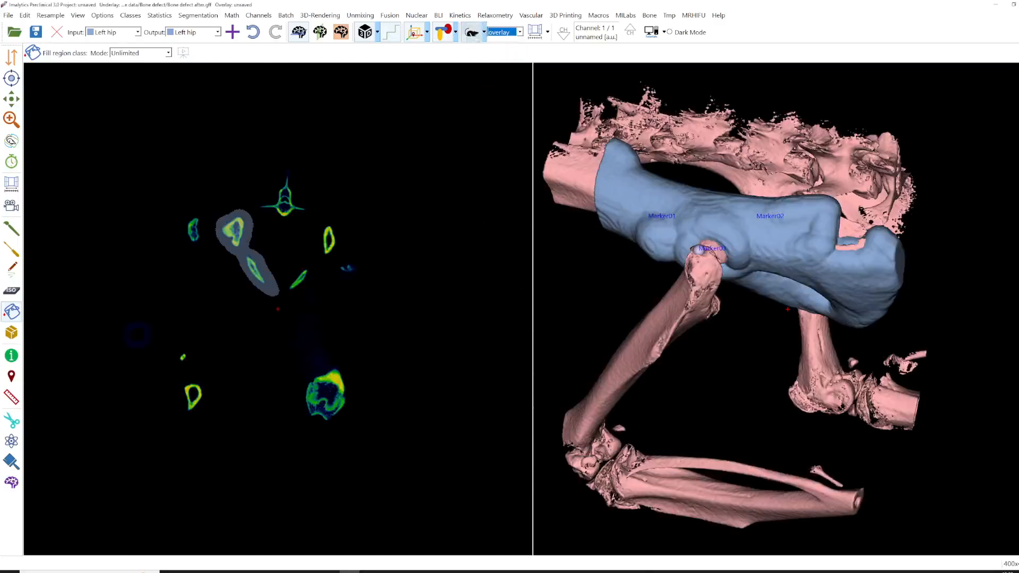
{"action": "left_click", "coordinate": [502, 34]}
{"action": "left_click", "coordinate": [500, 42]}
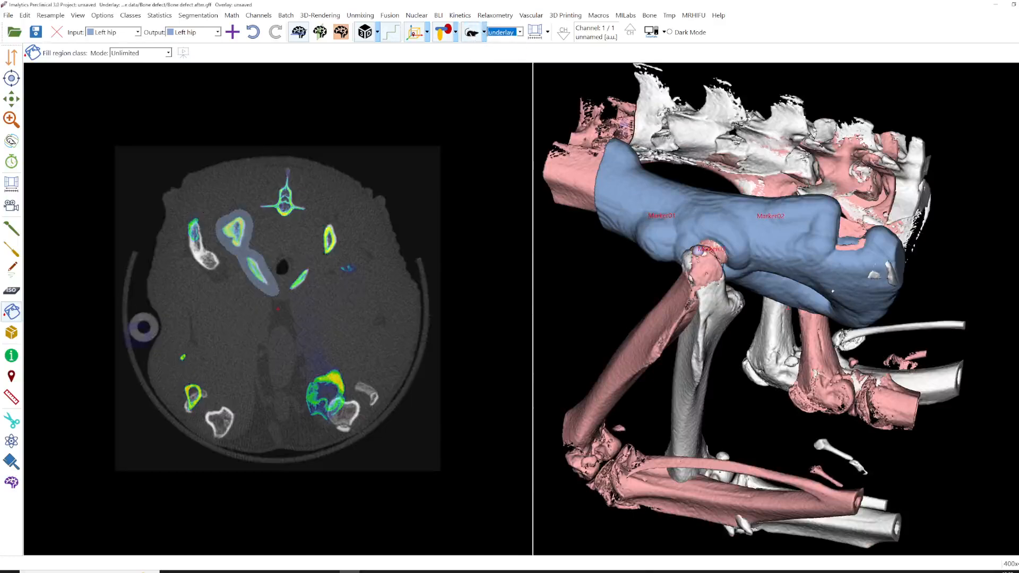
Step: Register the overlay to the underlay with the coarse image-based rotation and translation, using Left hip as the input class
{"action": "left_click", "coordinate": [391, 15]}
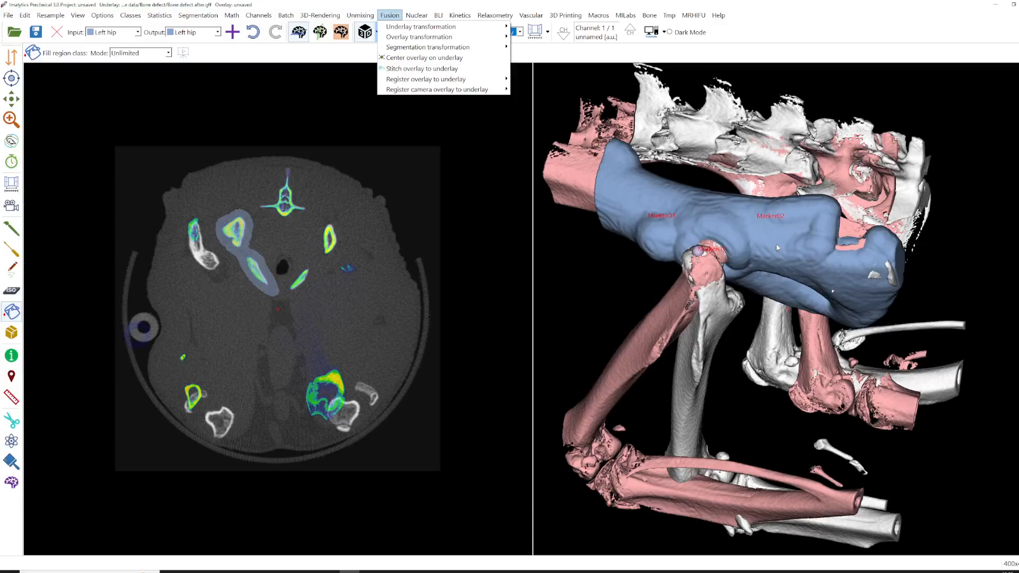
{"action": "mouse_move", "coordinate": [453, 81]}
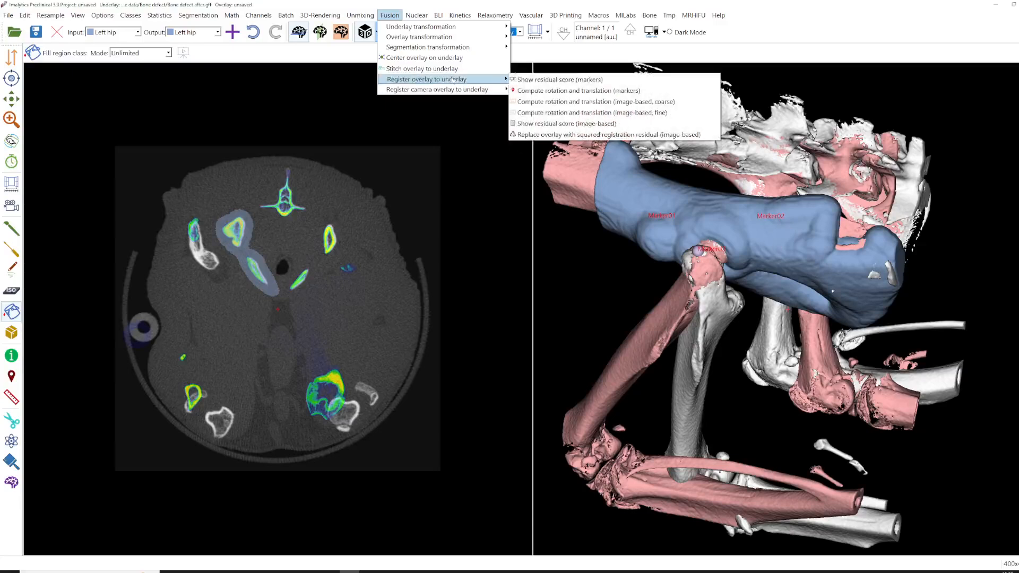
{"action": "left_click", "coordinate": [559, 105]}
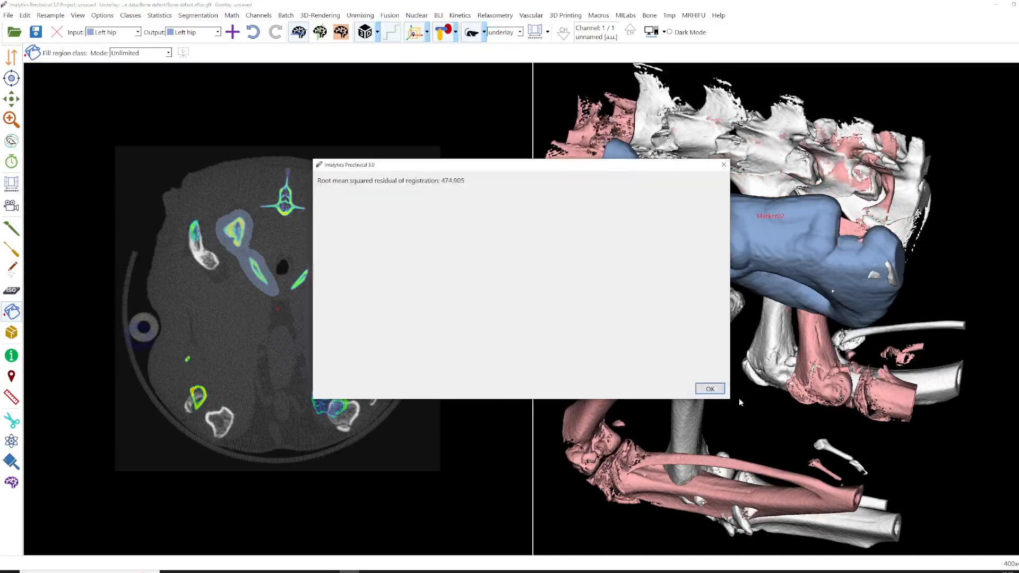
{"action": "left_click", "coordinate": [711, 388]}
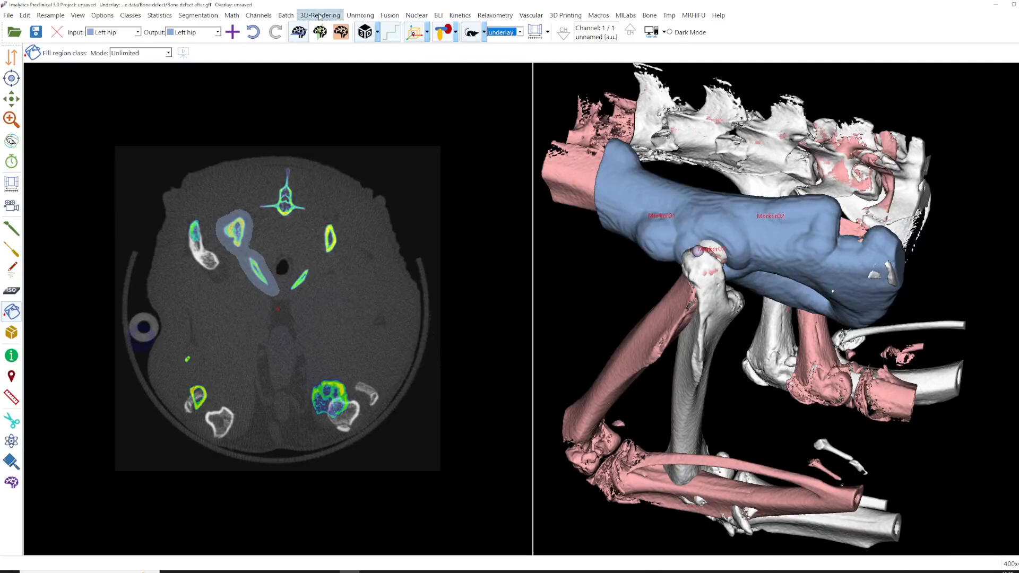
Step: Refine the overlay's registration to the underlay with the fine image-based rotation and translation
{"action": "left_click", "coordinate": [390, 14]}
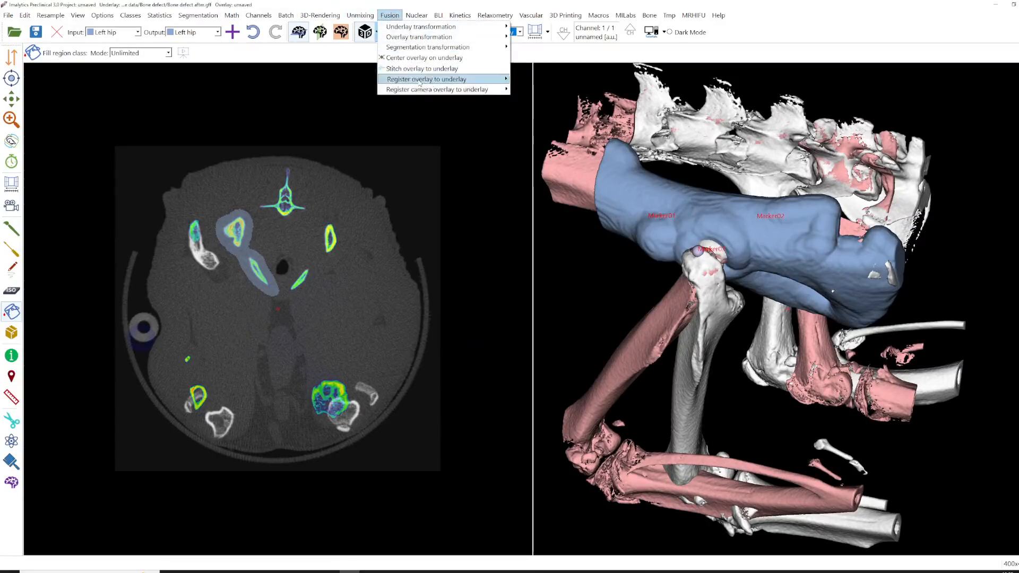
{"action": "mouse_move", "coordinate": [420, 83]}
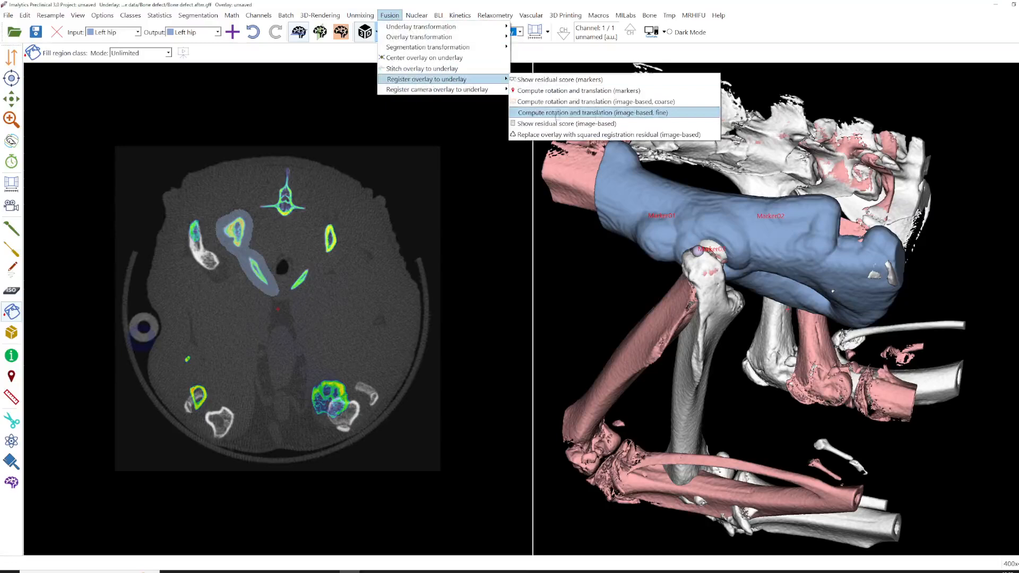
{"action": "left_click", "coordinate": [646, 113]}
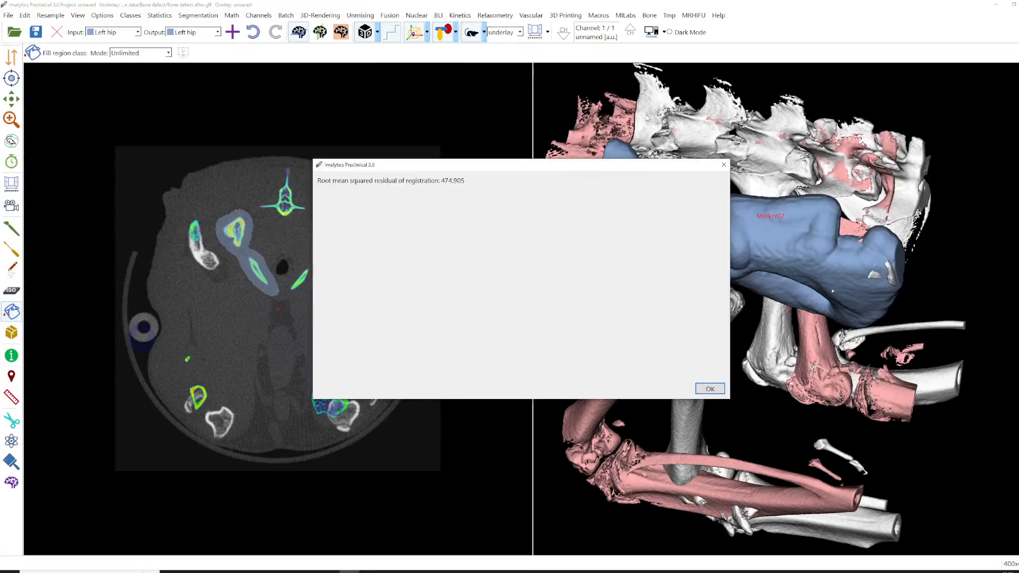
{"action": "left_click", "coordinate": [710, 389]}
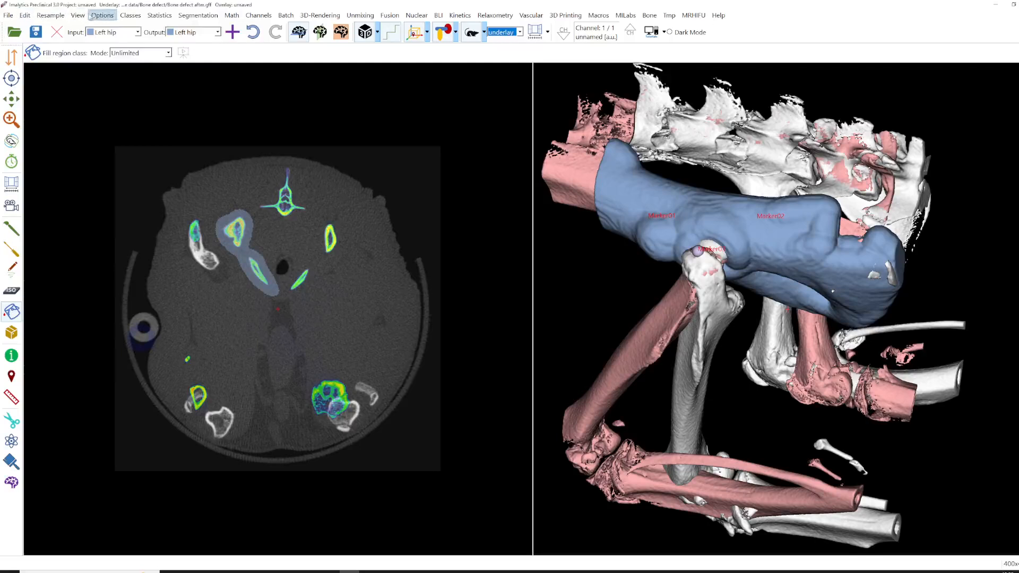
Step: Delete the Left hip class from the segmentation
{"action": "left_click", "coordinate": [102, 15]}
{"action": "mouse_move", "coordinate": [41, 16]}
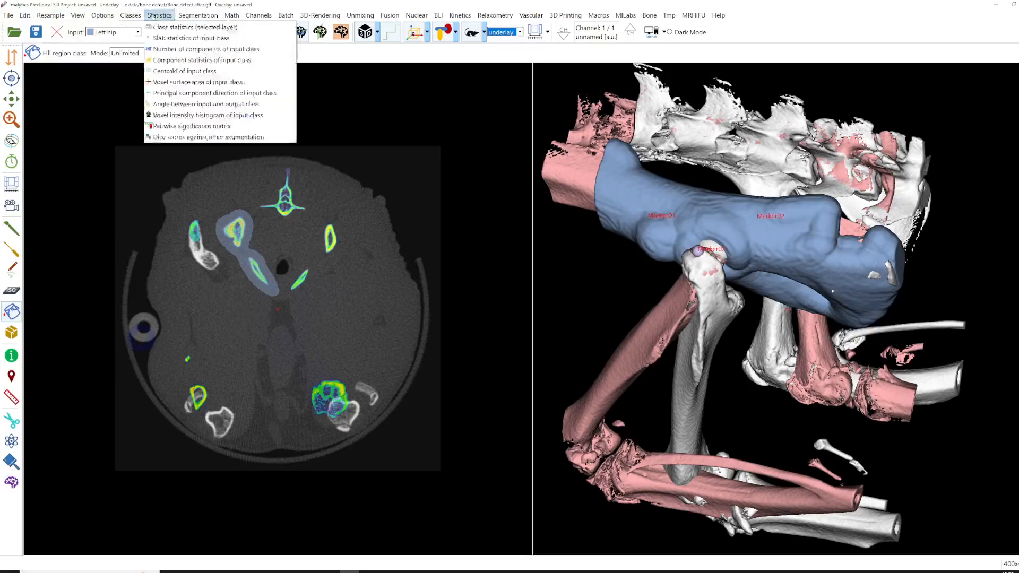
{"action": "mouse_move", "coordinate": [132, 17]}
{"action": "left_click", "coordinate": [139, 38]}
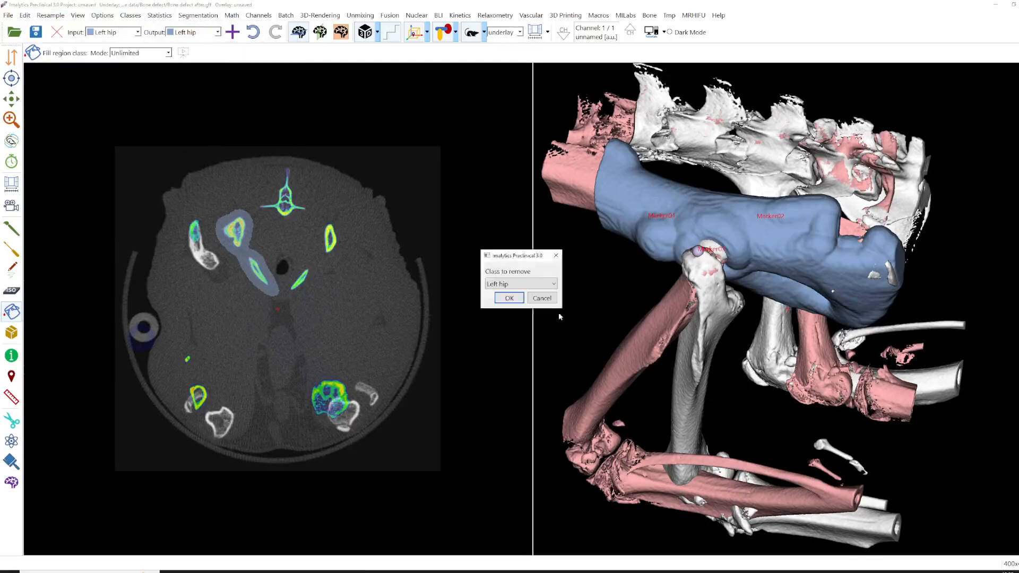
{"action": "left_click", "coordinate": [509, 298]}
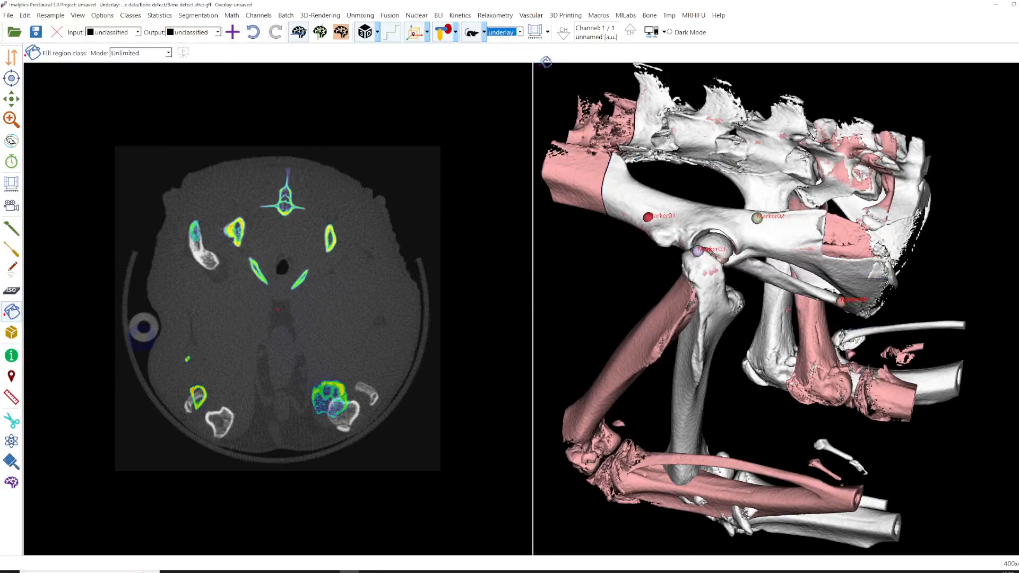
Step: Make the overlay the active layer and set its 3D display mode to volume rendering
{"action": "left_click", "coordinate": [502, 33]}
{"action": "left_click", "coordinate": [502, 49]}
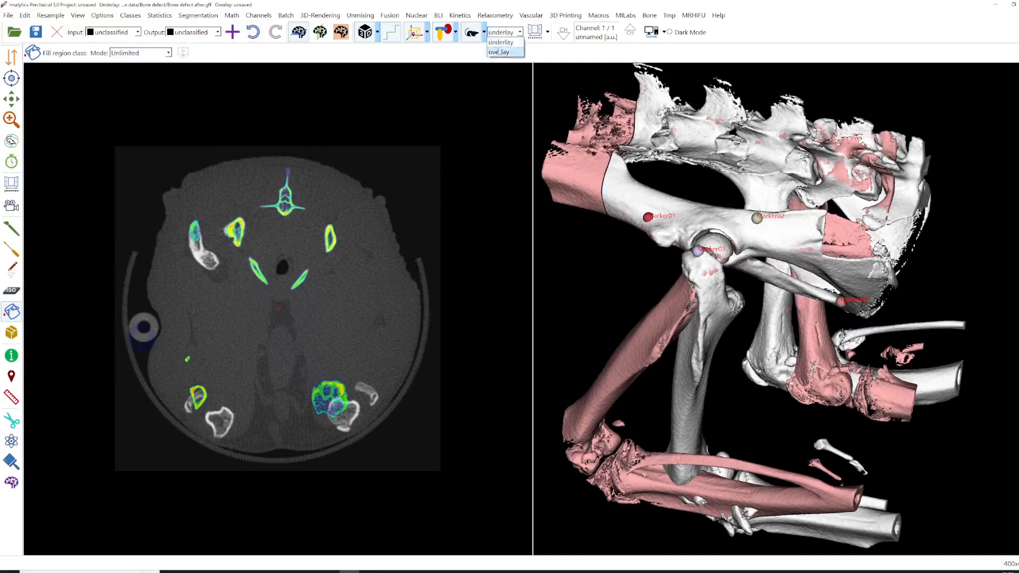
{"action": "left_click", "coordinate": [314, 17]}
{"action": "mouse_move", "coordinate": [329, 38]}
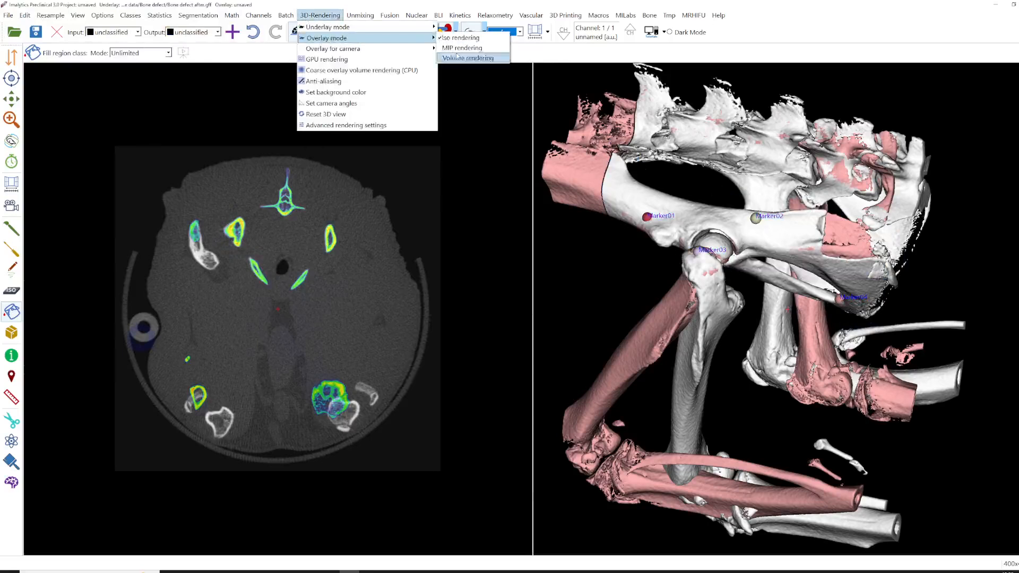
{"action": "left_click", "coordinate": [457, 57]}
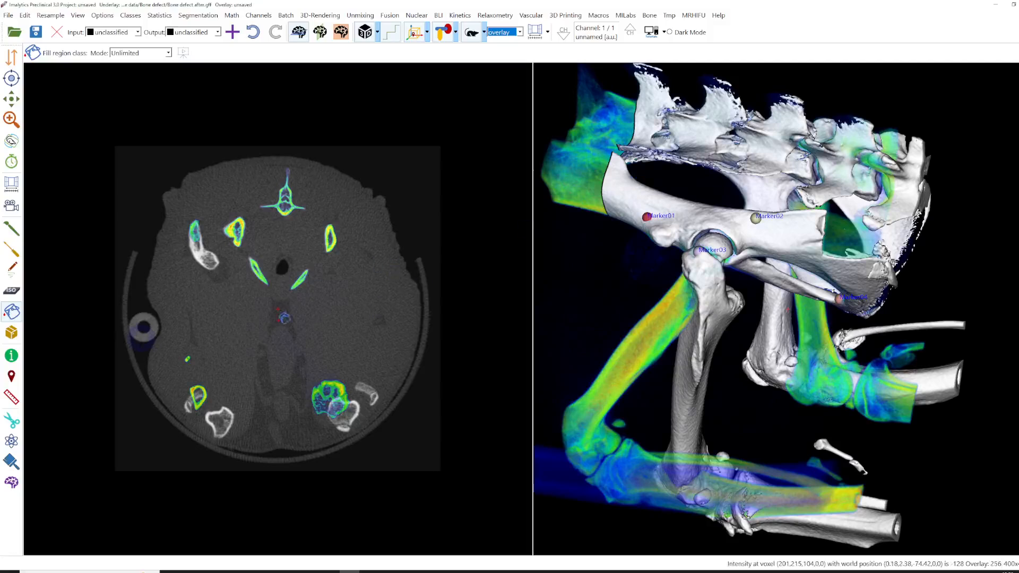
Step: Add a class named Tmp and segment the overlay's bone into it by thresholding
{"action": "right_click", "coordinate": [277, 320]}
{"action": "left_click", "coordinate": [306, 333]}
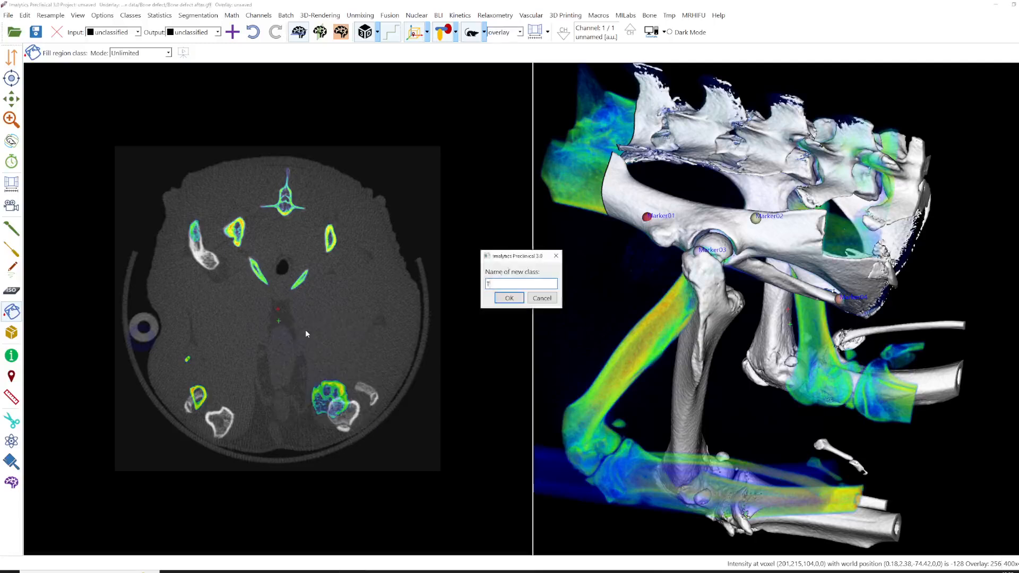
{"action": "key", "text": "Return"}
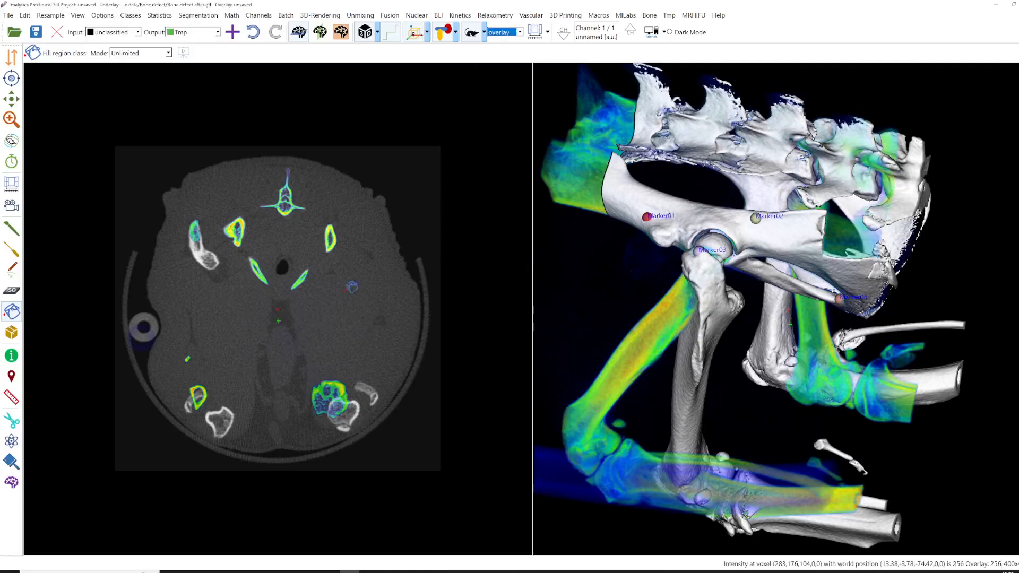
{"action": "right_click", "coordinate": [346, 291]}
{"action": "mouse_move", "coordinate": [403, 307]}
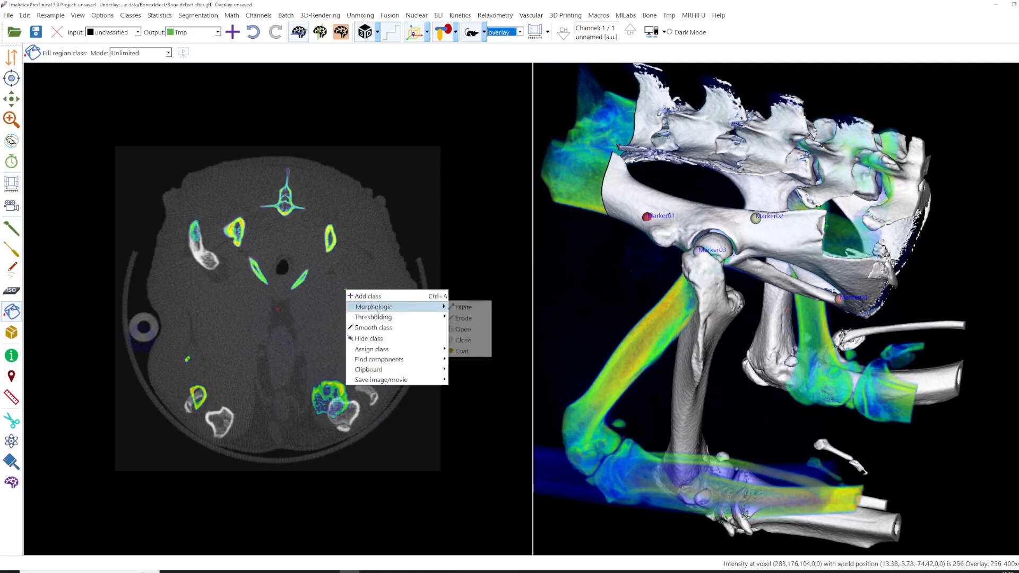
{"action": "left_click", "coordinate": [468, 309]}
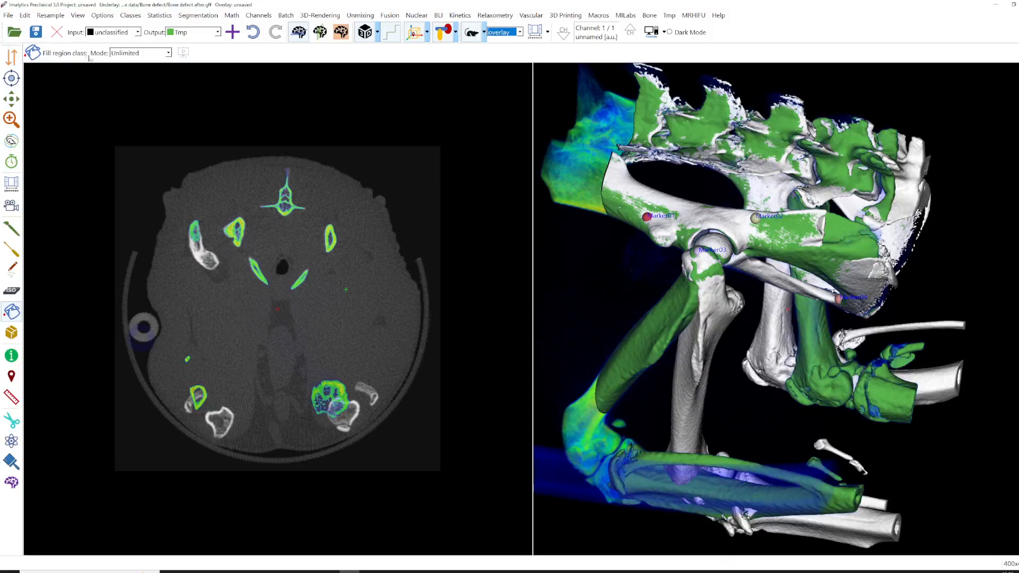
Step: Load the Left hip class from the saved Left hip segmentation file into the current segmentation
{"action": "left_click", "coordinate": [8, 14]}
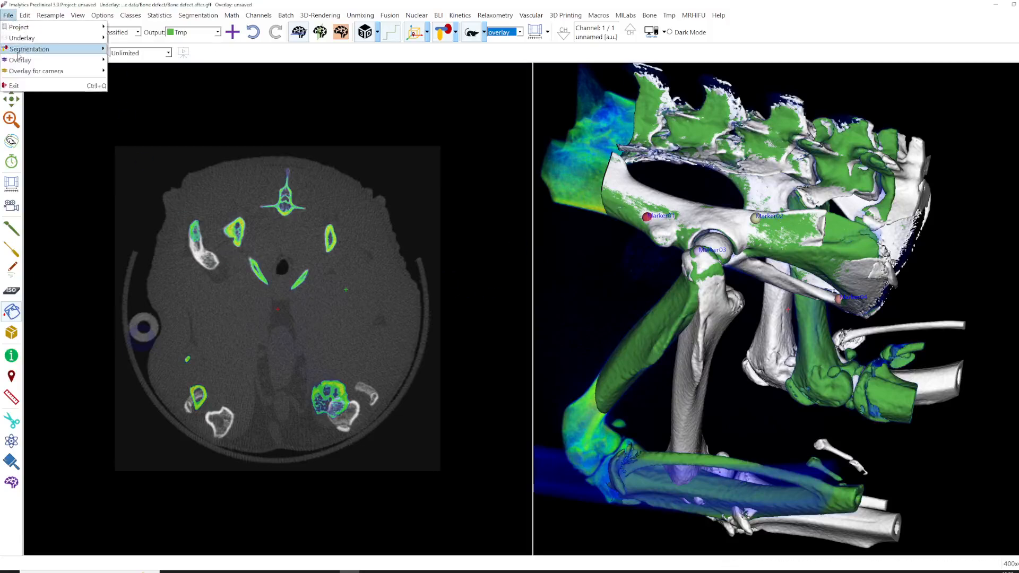
{"action": "mouse_move", "coordinate": [18, 54]}
{"action": "left_click", "coordinate": [154, 67]}
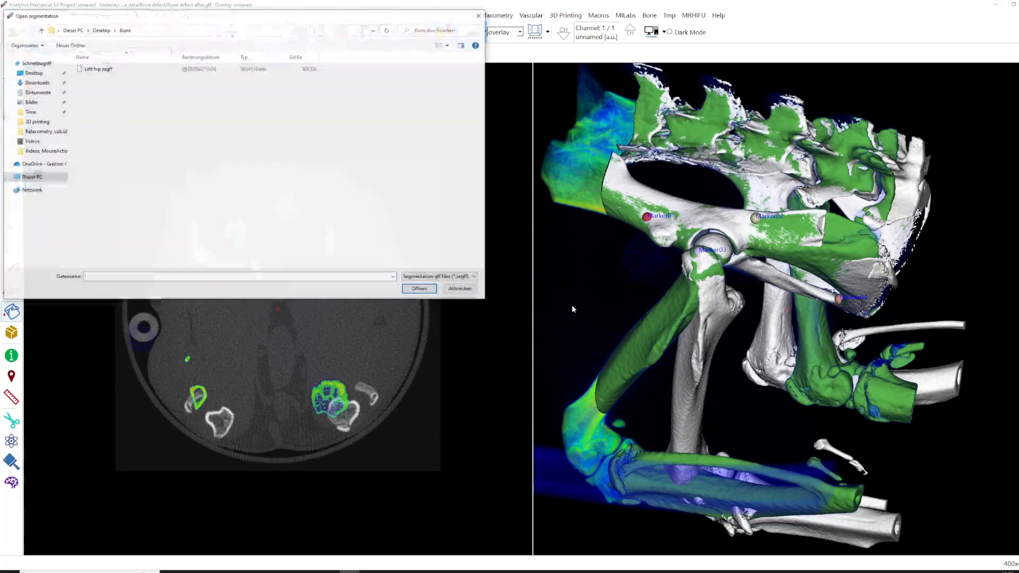
{"action": "double_click", "coordinate": [114, 68]}
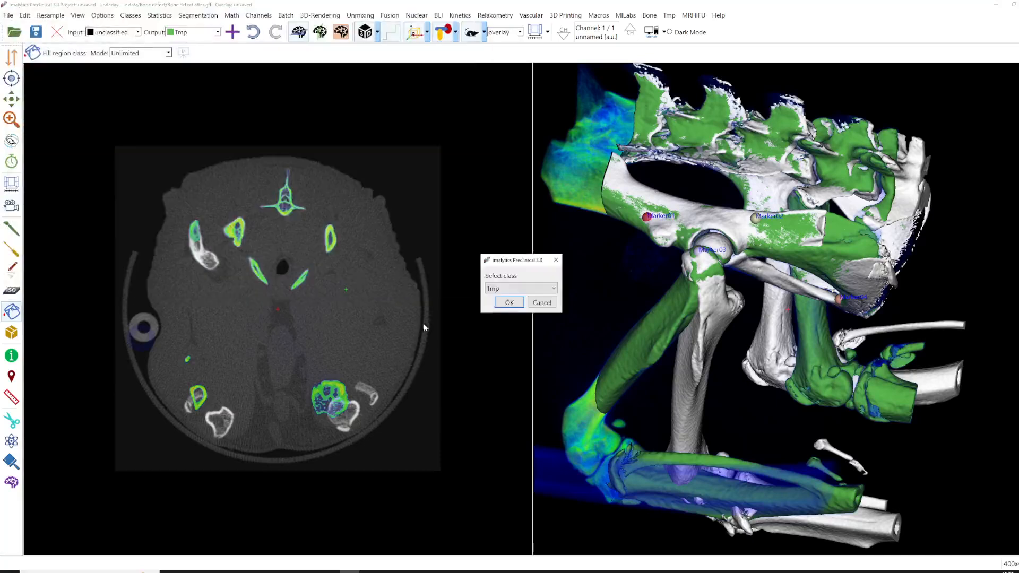
{"action": "left_click", "coordinate": [516, 290]}
{"action": "left_click", "coordinate": [511, 309]}
{"action": "left_click", "coordinate": [510, 303]}
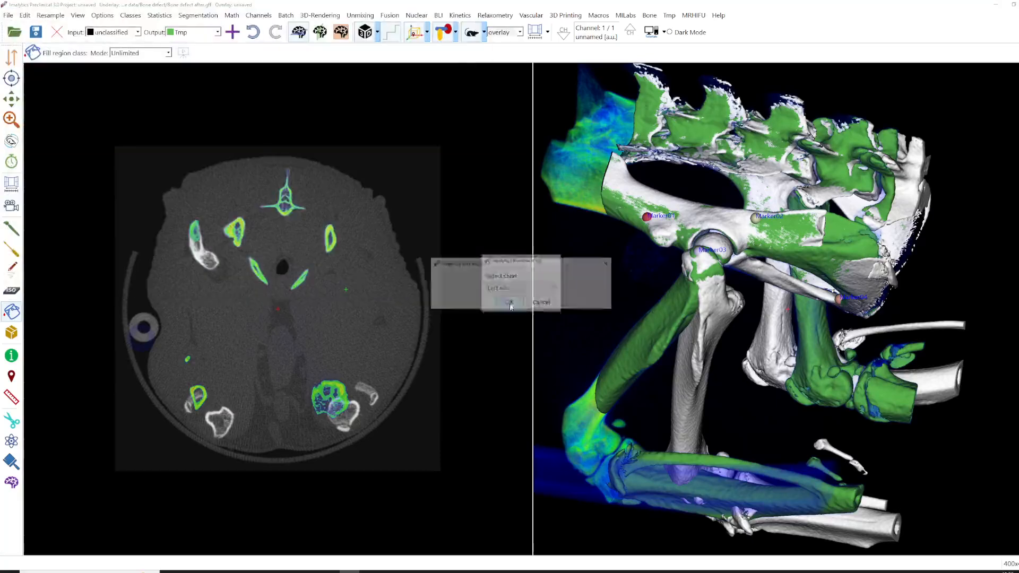
{"action": "left_click", "coordinate": [560, 300]}
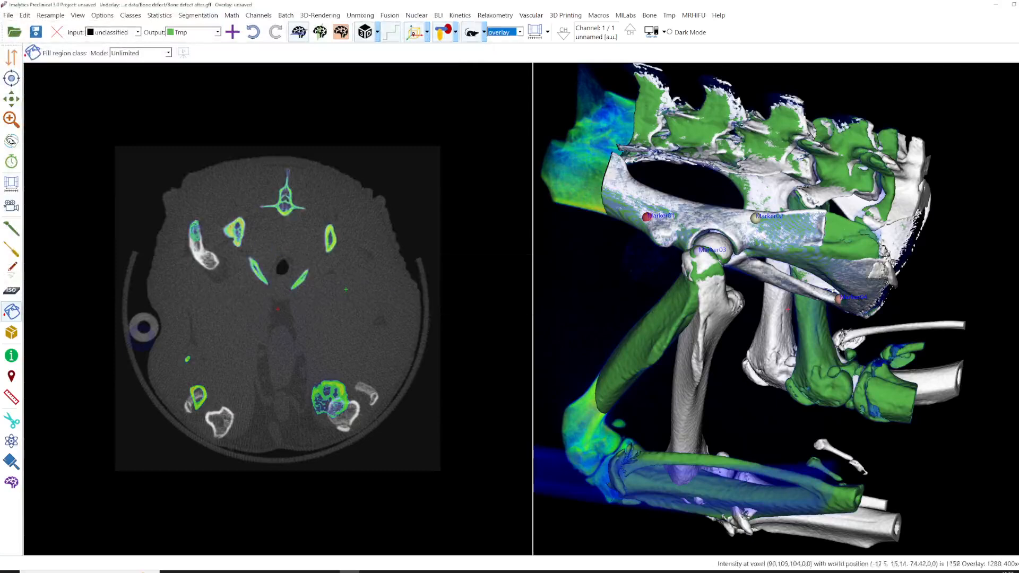
Step: Bring the slice view to the missing part of the left hip bone and hide the overlay
{"action": "double_click", "coordinate": [839, 244]}
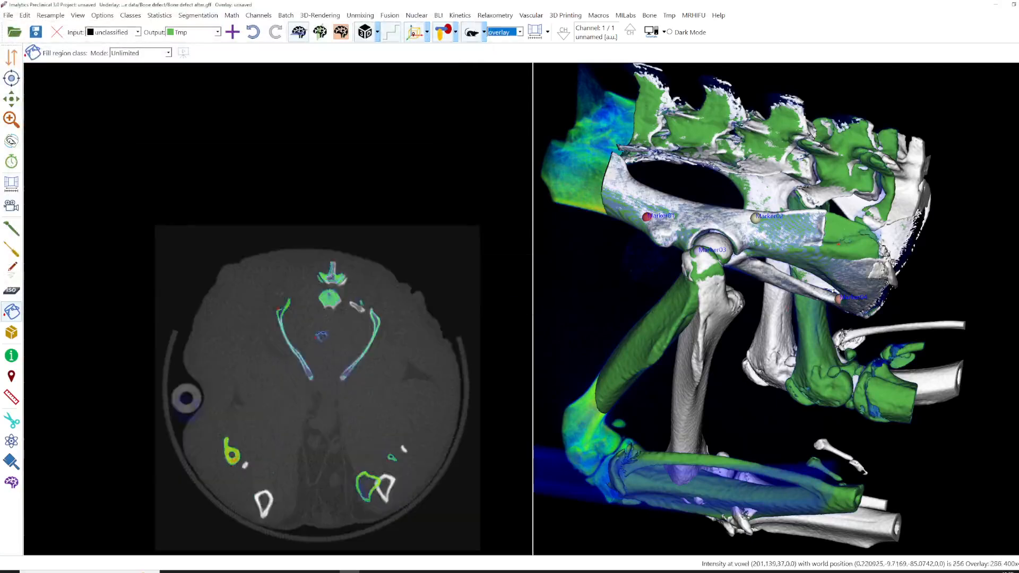
{"action": "scroll", "coordinate": [302, 326], "scroll_direction": "up", "scroll_amount": 7}
{"action": "scroll", "coordinate": [302, 326], "scroll_direction": "up", "scroll_amount": 3}
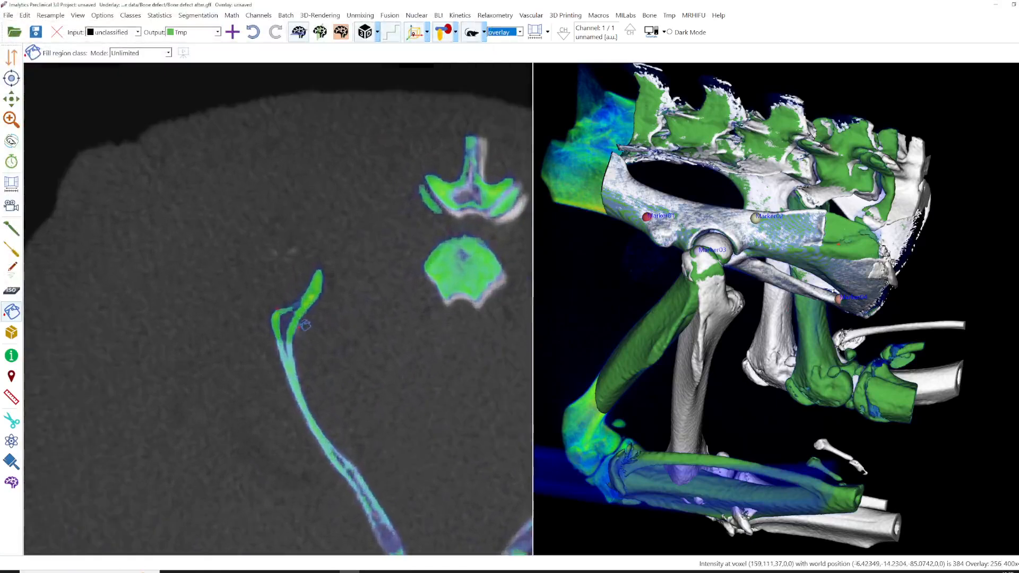
{"action": "left_click", "coordinate": [471, 33]}
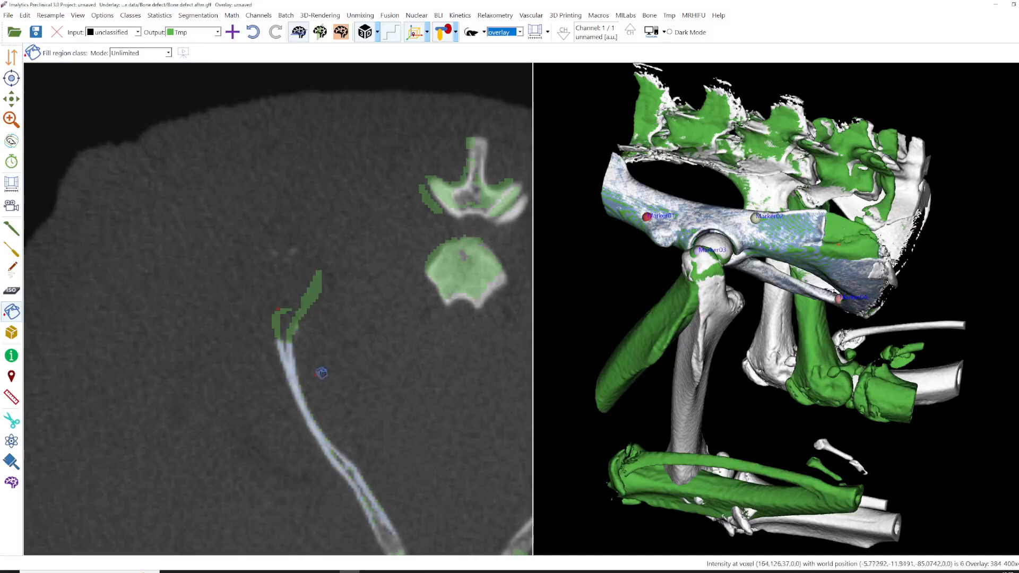
Step: Dilate the Left hip class by 1 voxel, with Left hip as both input and output class
{"action": "left_click", "coordinate": [218, 32]}
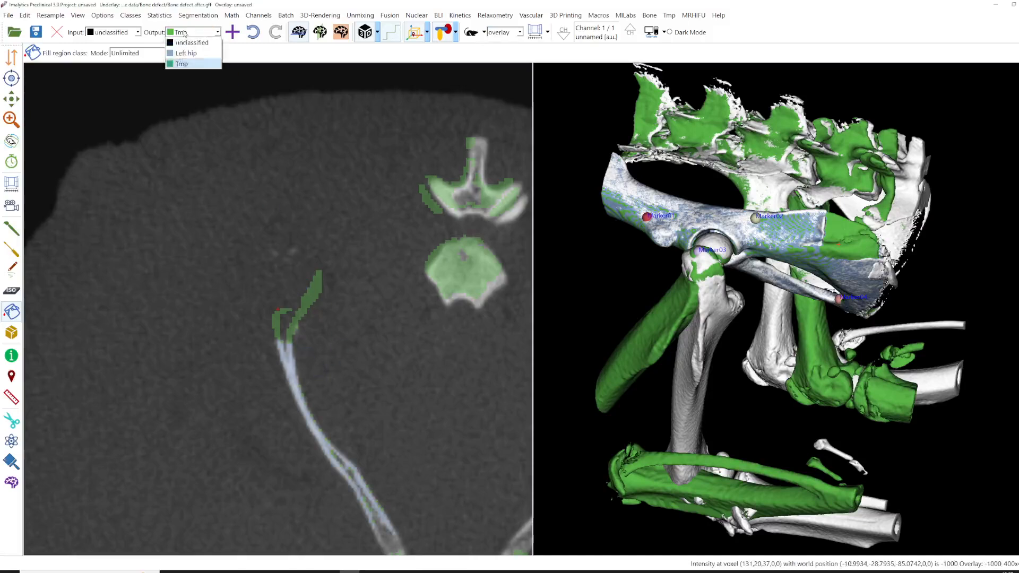
{"action": "left_click", "coordinate": [188, 48]}
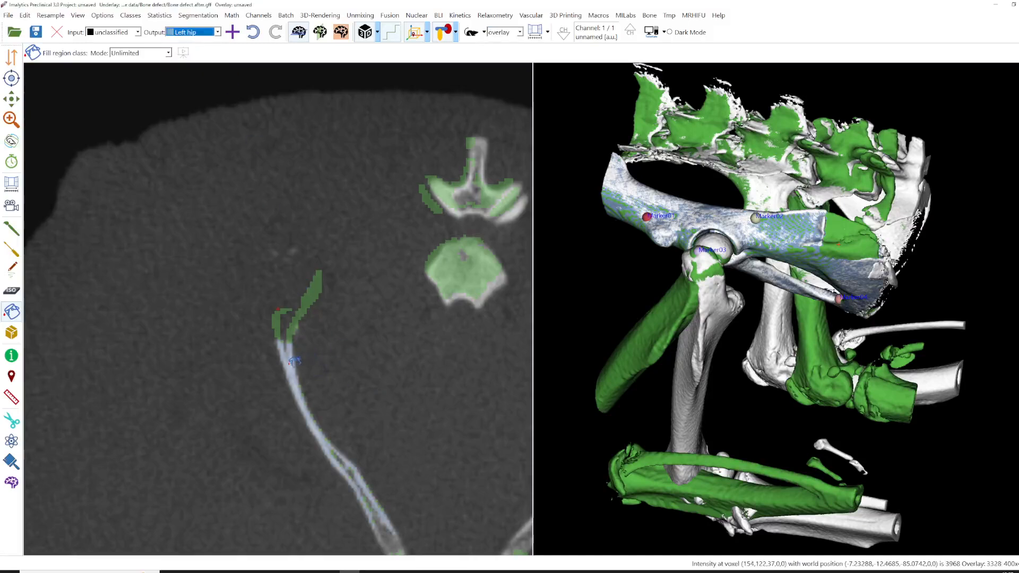
{"action": "right_click", "coordinate": [290, 365]}
{"action": "mouse_move", "coordinate": [319, 381]}
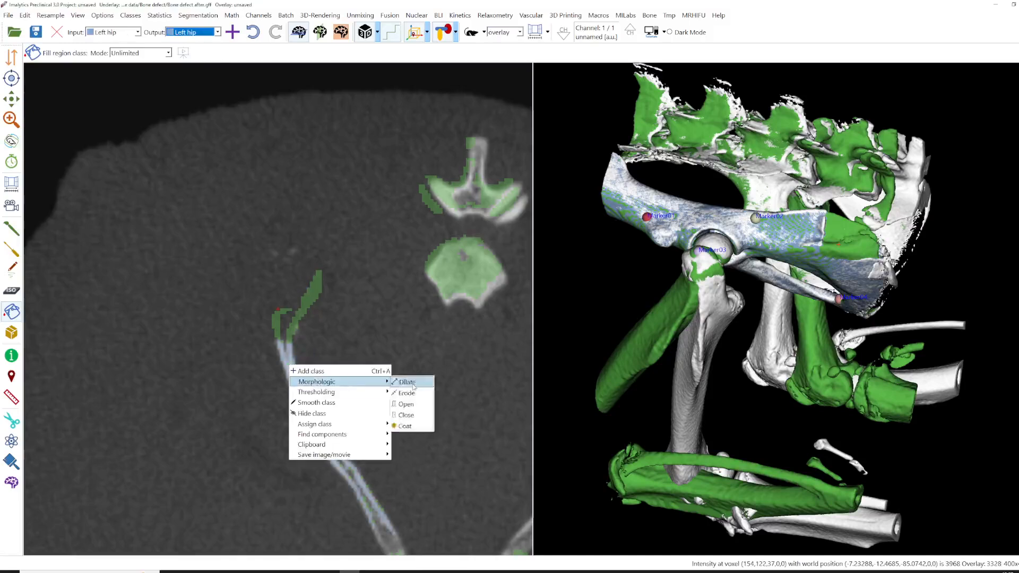
{"action": "left_click", "coordinate": [409, 382]}
{"action": "left_click", "coordinate": [509, 302]}
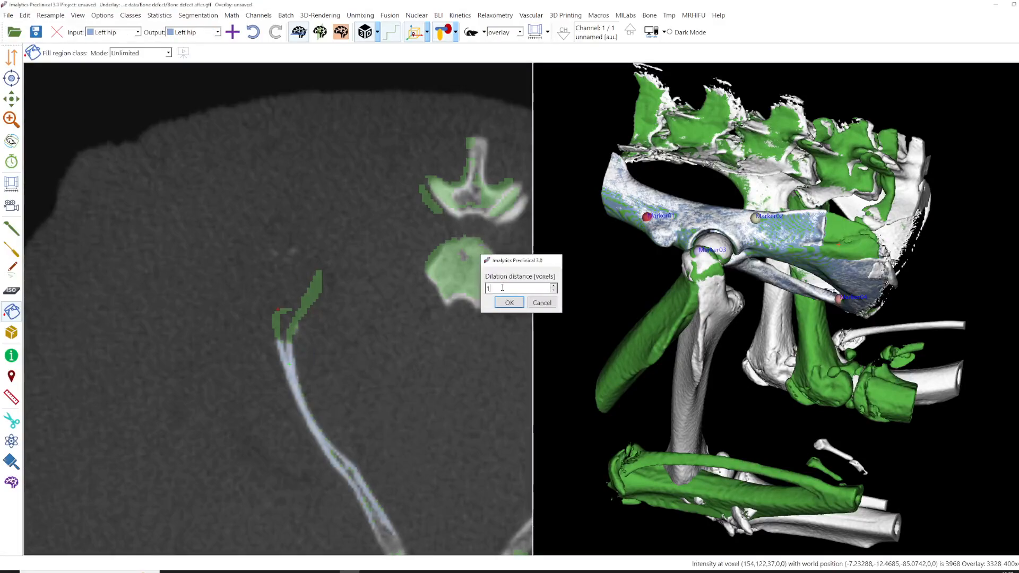
Step: Add a class named Piece and fill the Tmp region at the hip bone defect with it
{"action": "right_click", "coordinate": [388, 316]}
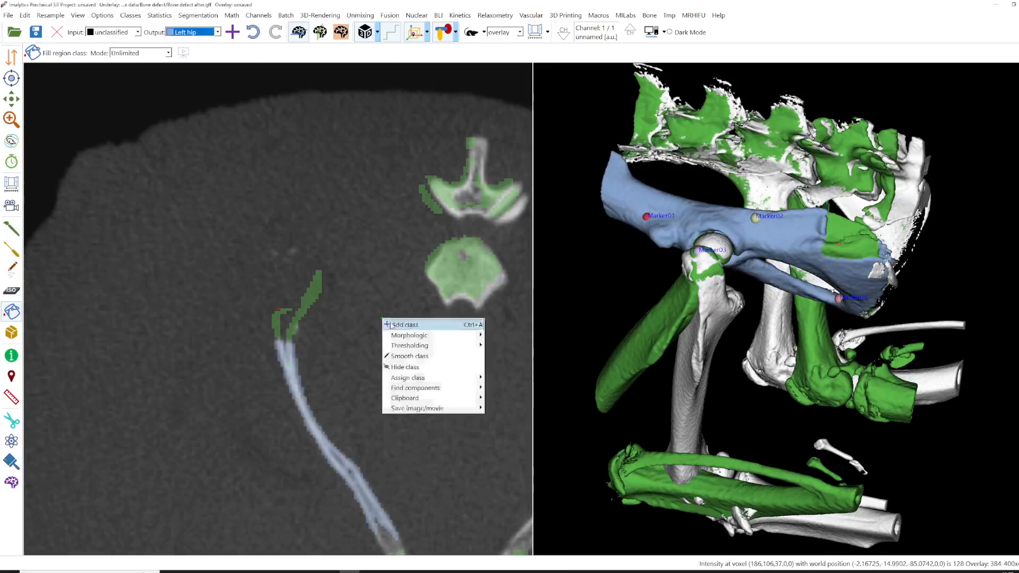
{"action": "left_click", "coordinate": [392, 324]}
{"action": "type", "text": "Piece"}
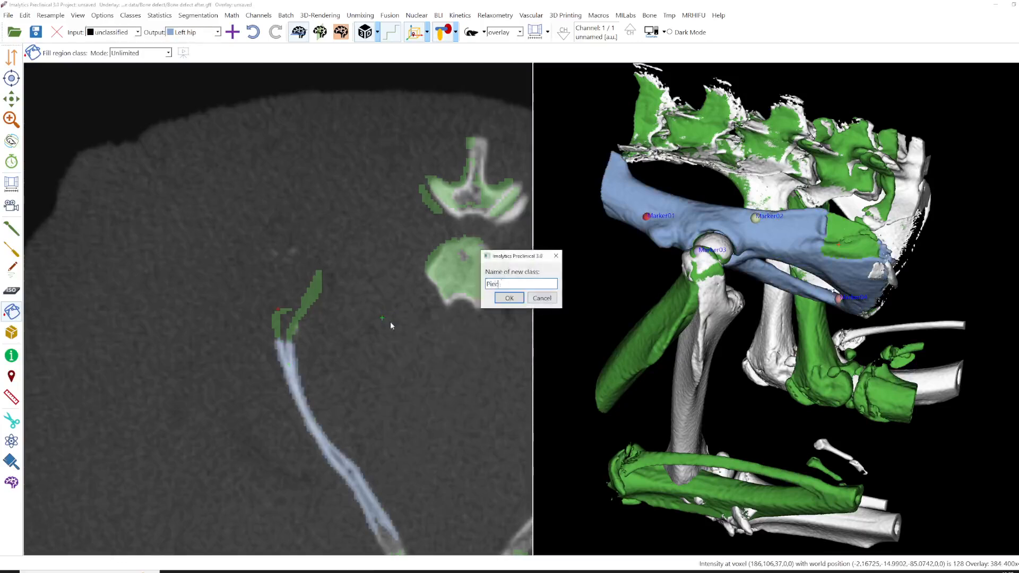
{"action": "key", "text": "Return"}
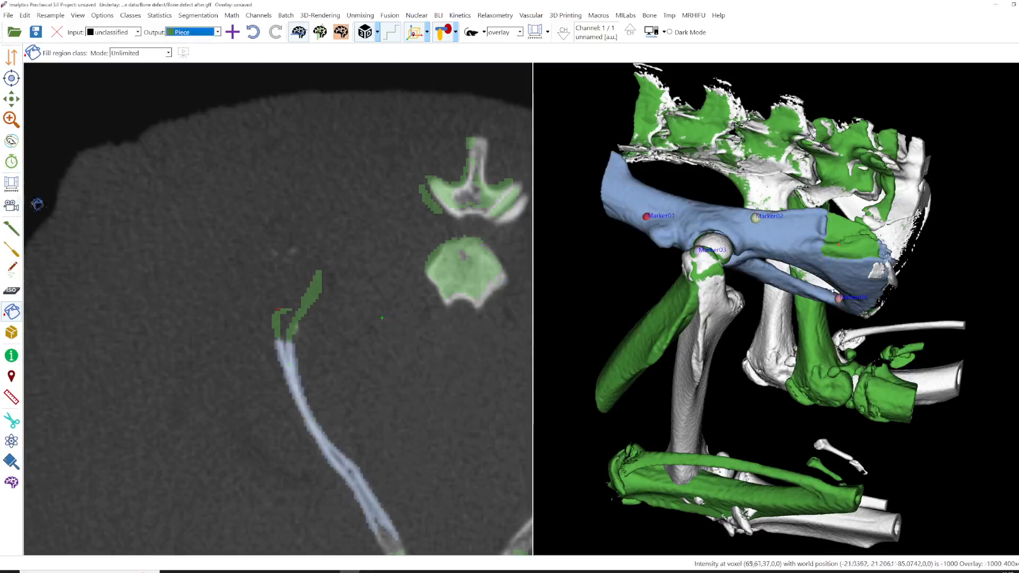
{"action": "left_click", "coordinate": [325, 288]}
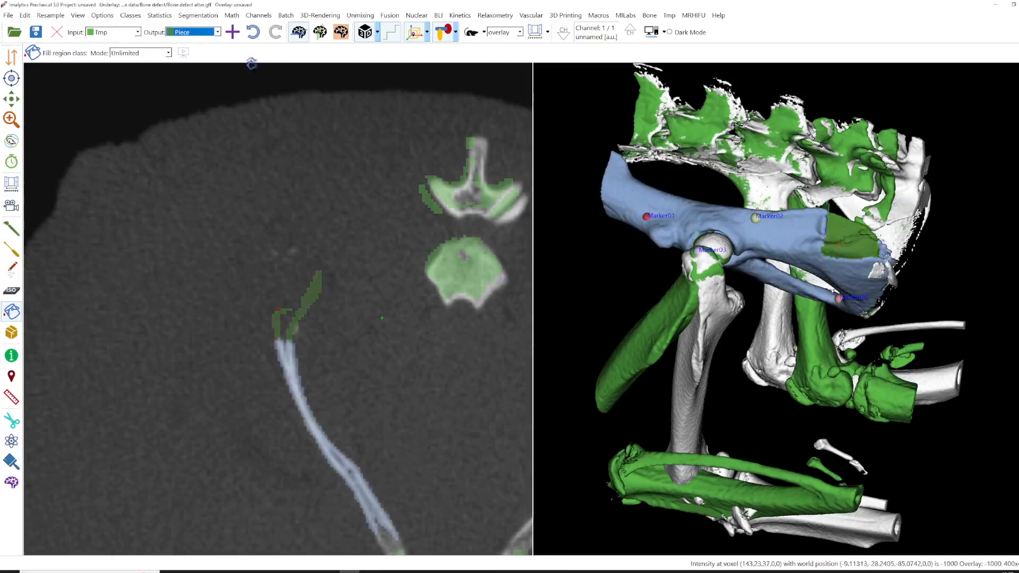
Step: Change the colour of the Piece class to yellow (#ffff00)
{"action": "left_click", "coordinate": [127, 17]}
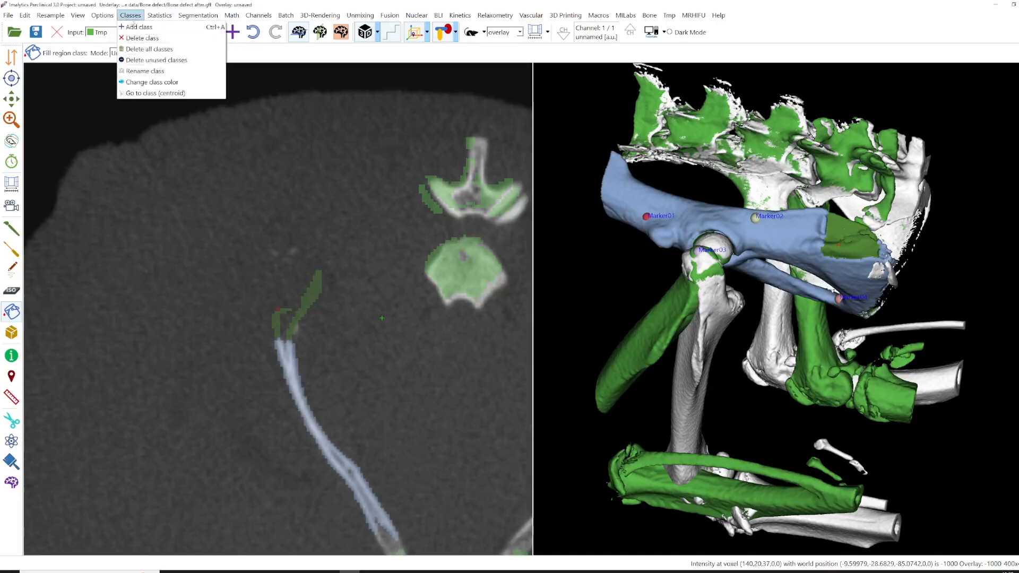
{"action": "left_click", "coordinate": [151, 82]}
{"action": "left_click", "coordinate": [500, 285]}
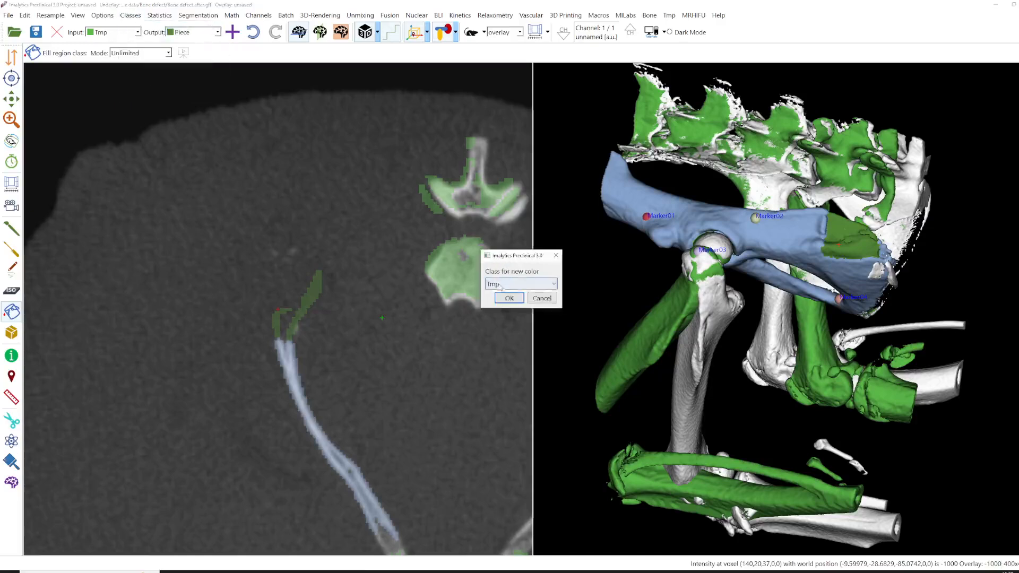
{"action": "left_click", "coordinate": [501, 310]}
{"action": "left_click", "coordinate": [501, 287]}
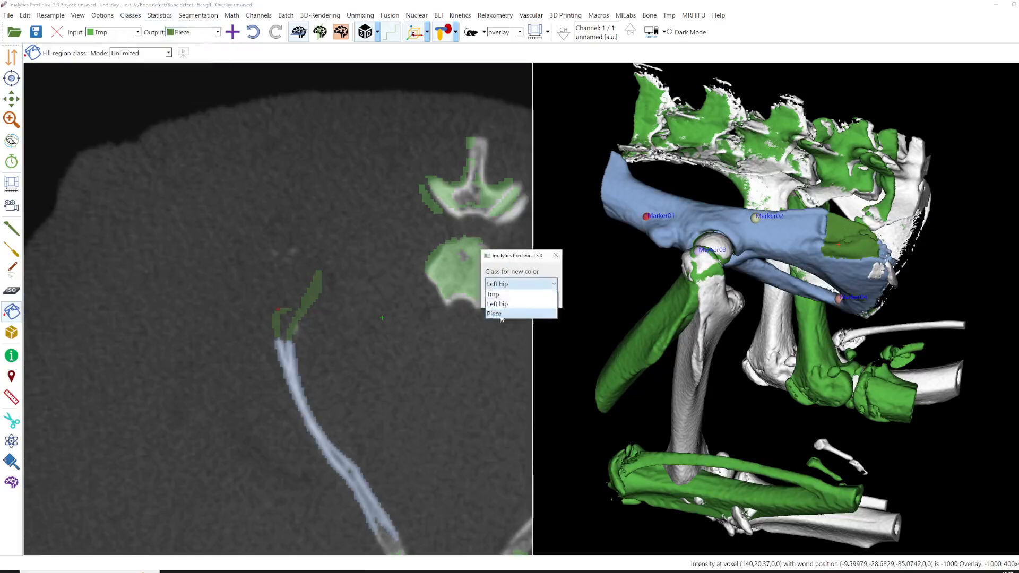
{"action": "left_click", "coordinate": [500, 315]}
{"action": "left_click", "coordinate": [504, 299]}
{"action": "left_click", "coordinate": [502, 250]}
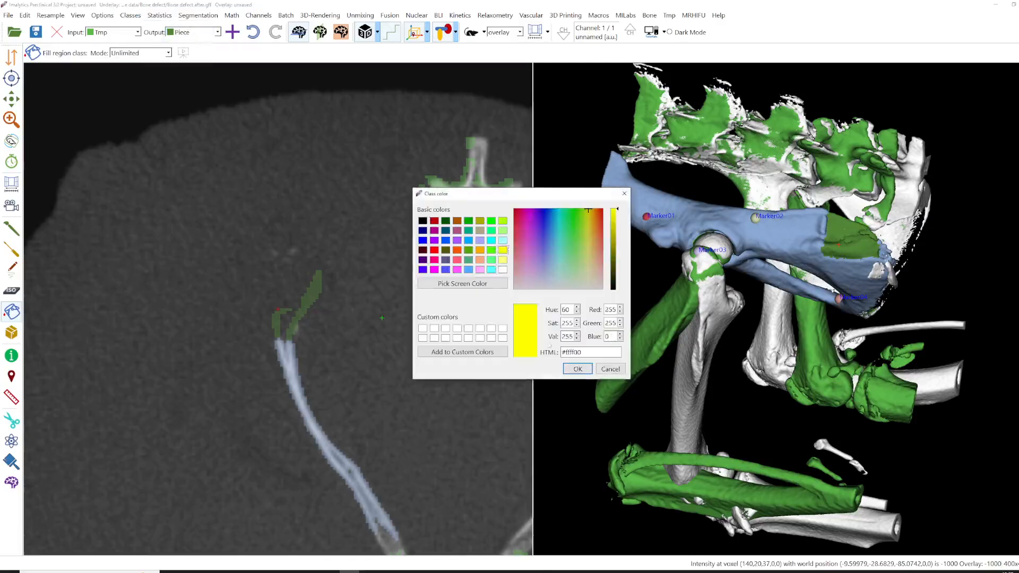
{"action": "left_click", "coordinate": [578, 369]}
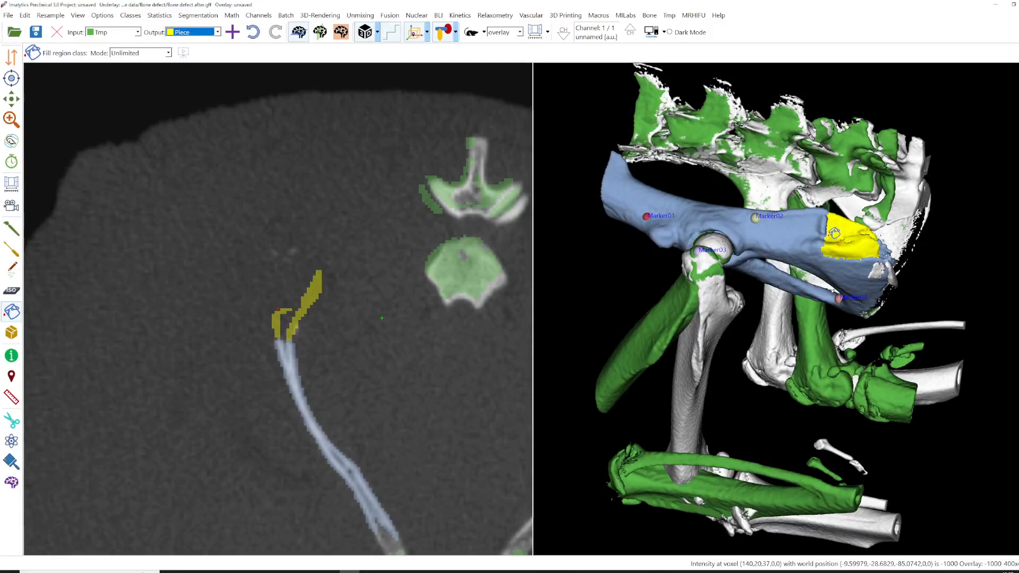
Step: Delete the Tmp and Left hip classes from the segmentation
{"action": "left_click", "coordinate": [138, 17]}
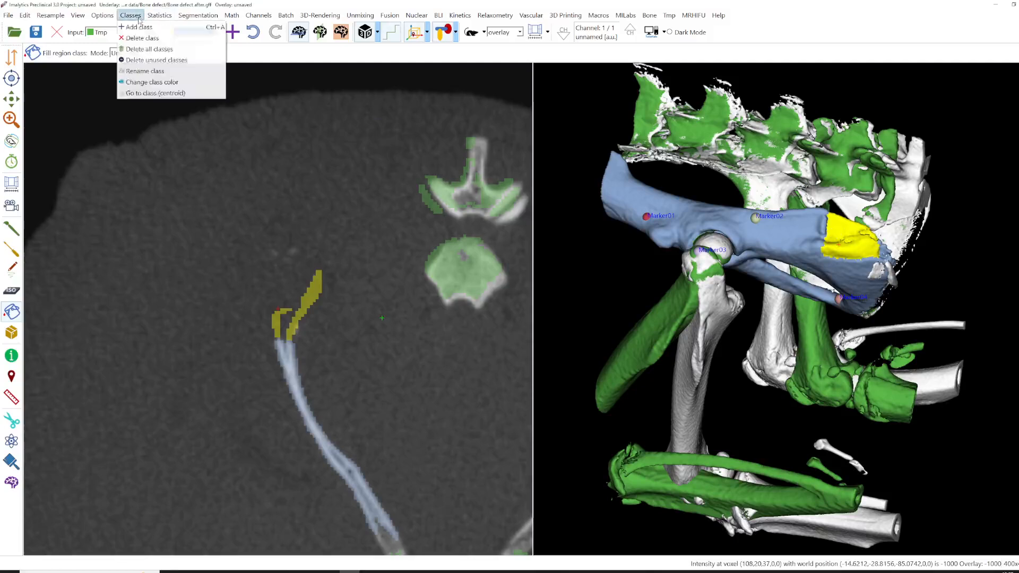
{"action": "left_click", "coordinate": [143, 38]}
{"action": "left_click", "coordinate": [510, 298]}
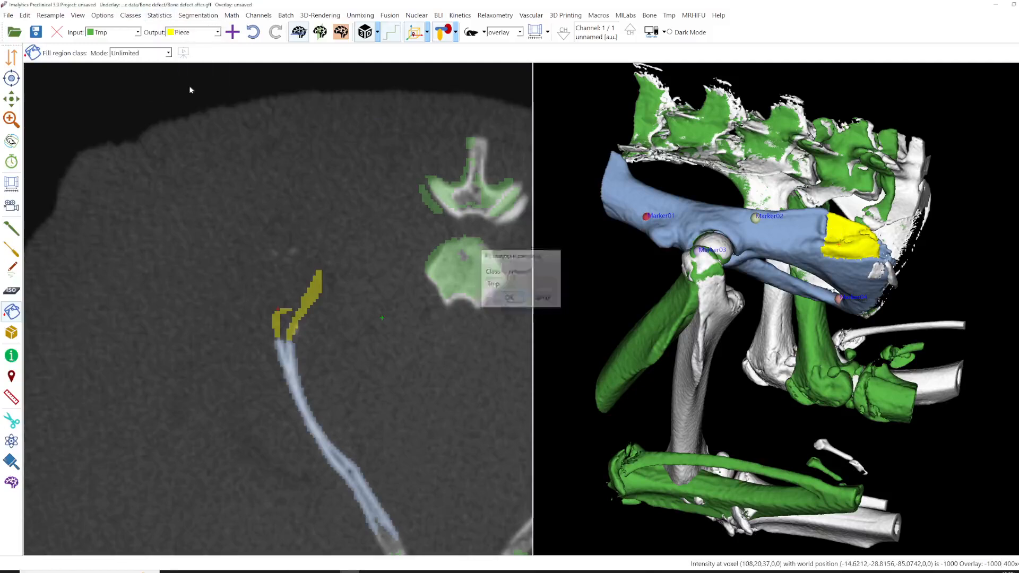
{"action": "left_click", "coordinate": [141, 19]}
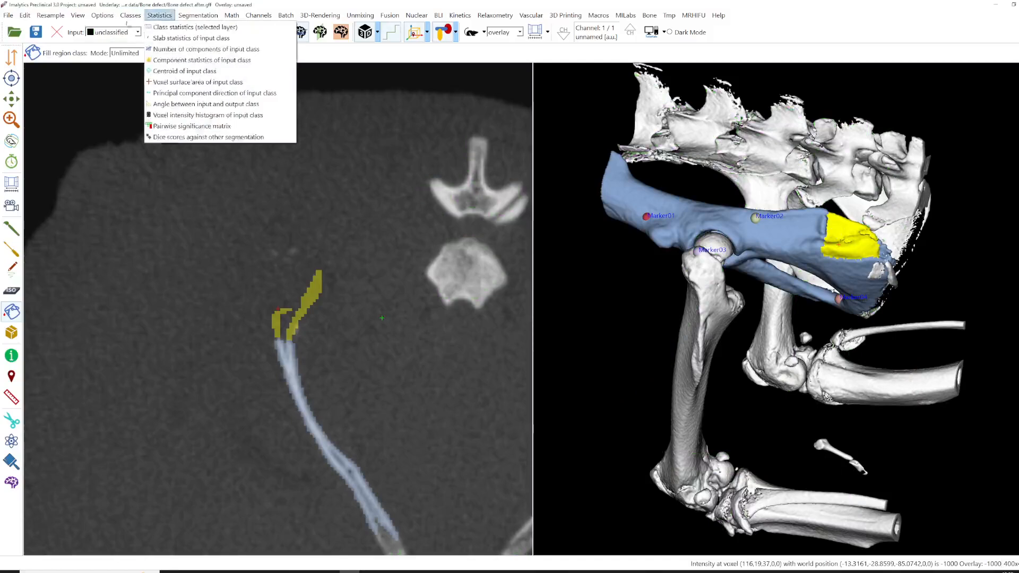
{"action": "left_click", "coordinate": [144, 33]}
{"action": "left_click", "coordinate": [505, 297]}
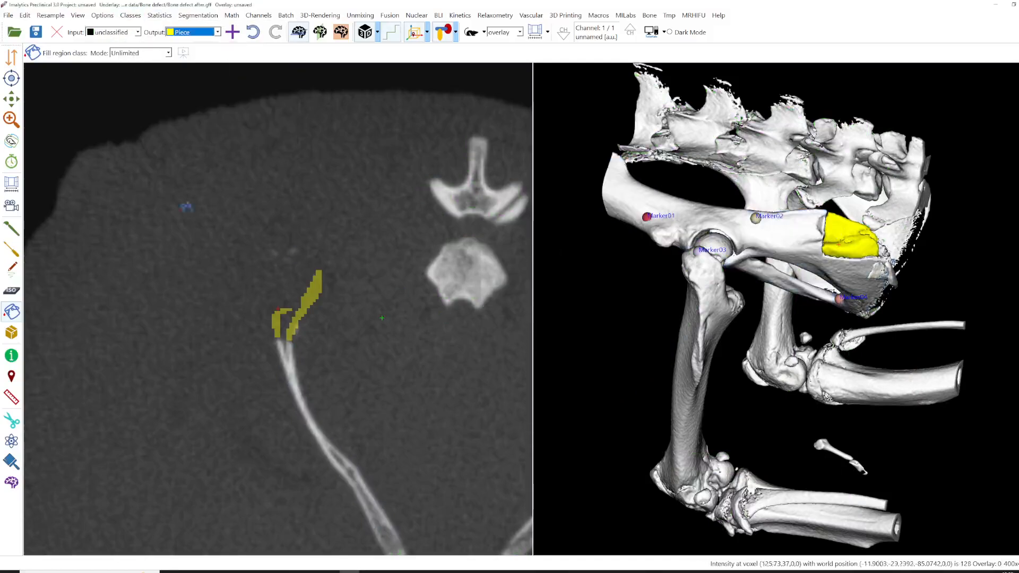
Step: Examine the Piece class in the 3D rendering and compute its class statistics on the underlay layer
{"action": "left_click", "coordinate": [11, 141]}
{"action": "left_click_drag", "start_coordinate": [863, 324], "coordinate": [777, 257]}
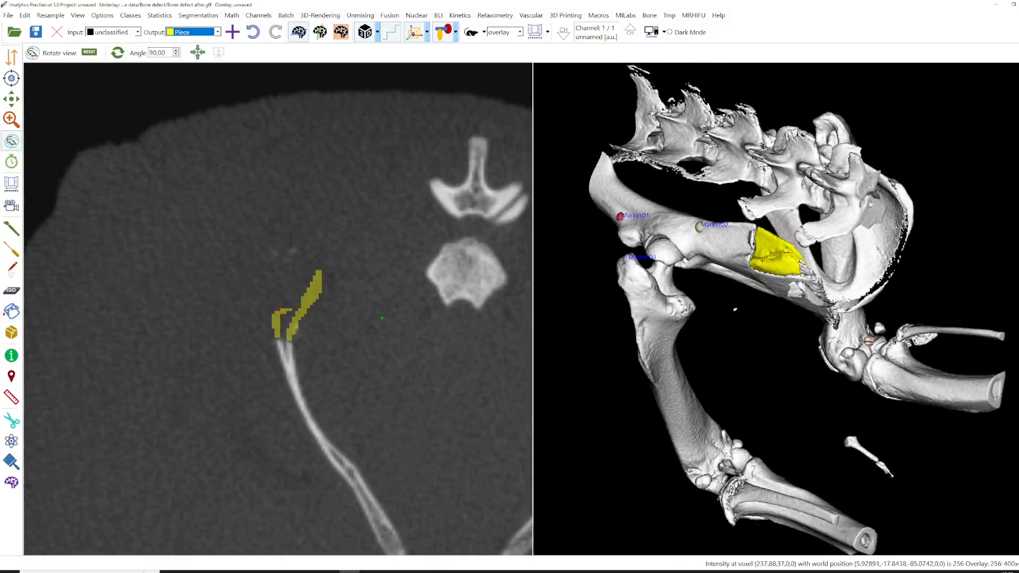
{"action": "scroll", "coordinate": [816, 293], "scroll_direction": "up", "scroll_amount": 4}
{"action": "left_click_drag", "start_coordinate": [816, 293], "coordinate": [842, 250]}
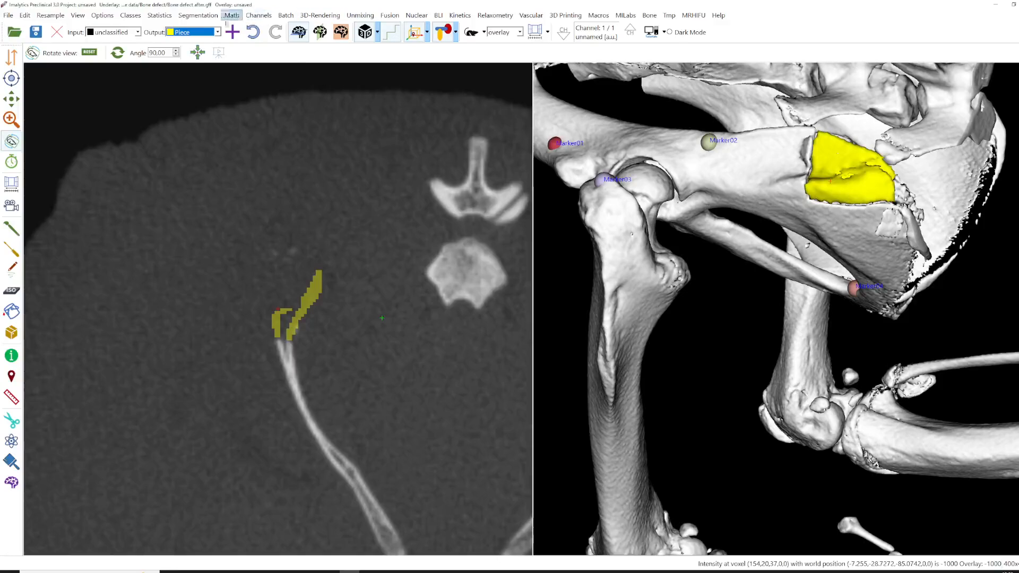
{"action": "left_click", "coordinate": [161, 16]}
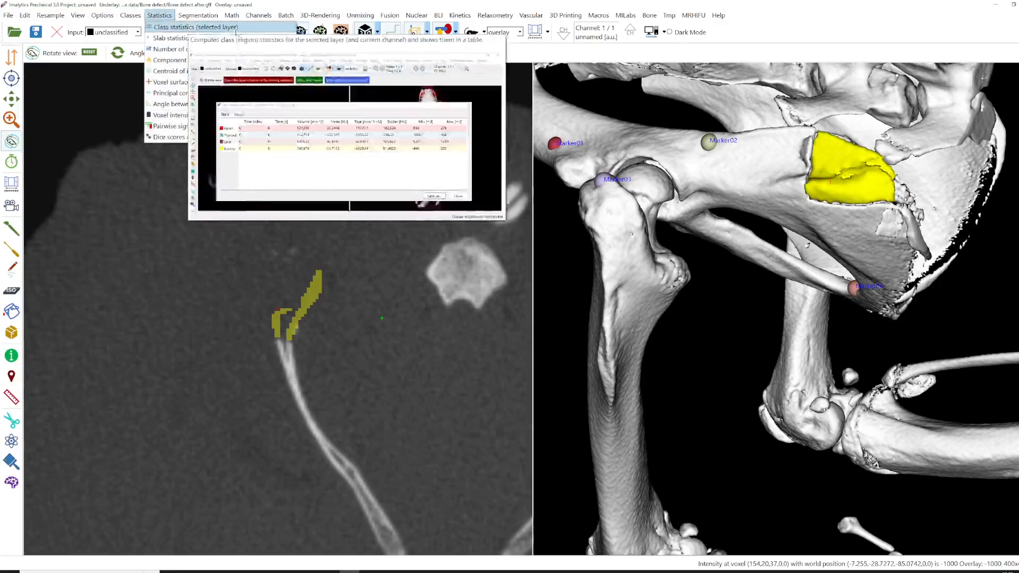
{"action": "left_click", "coordinate": [520, 33]}
{"action": "left_click", "coordinate": [507, 44]}
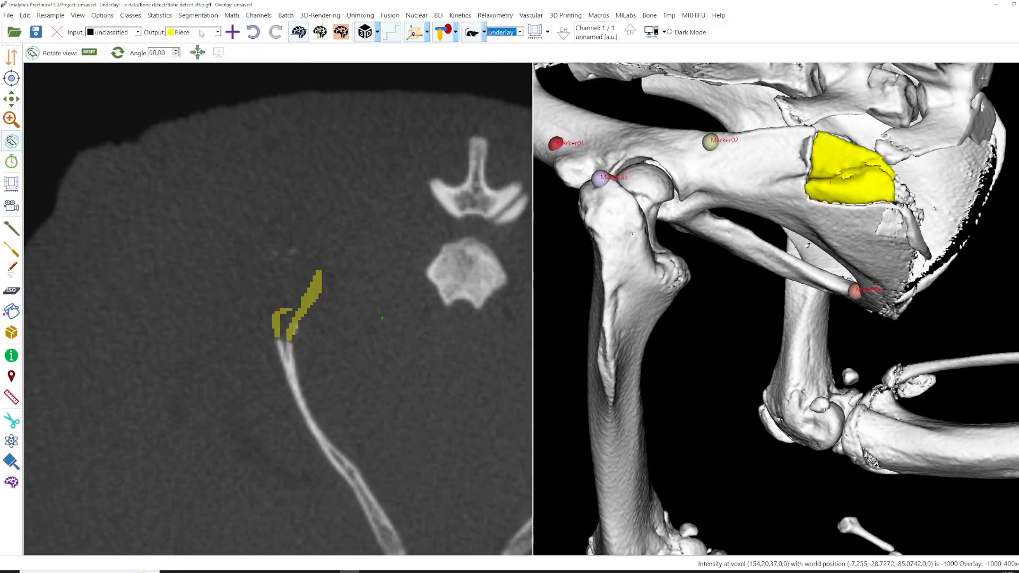
{"action": "left_click", "coordinate": [161, 15]}
{"action": "left_click", "coordinate": [164, 25]}
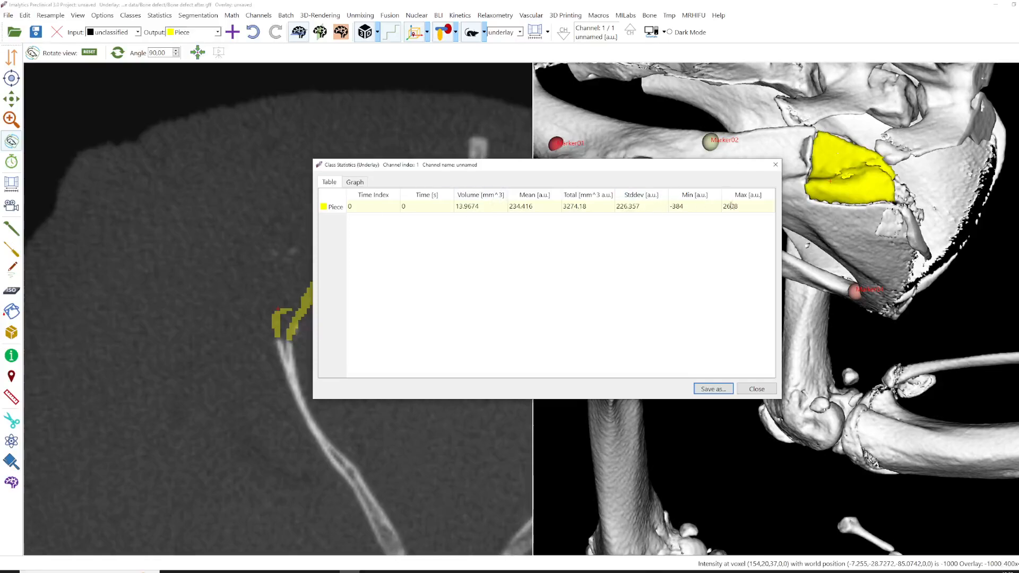
{"action": "left_click", "coordinate": [776, 164]}
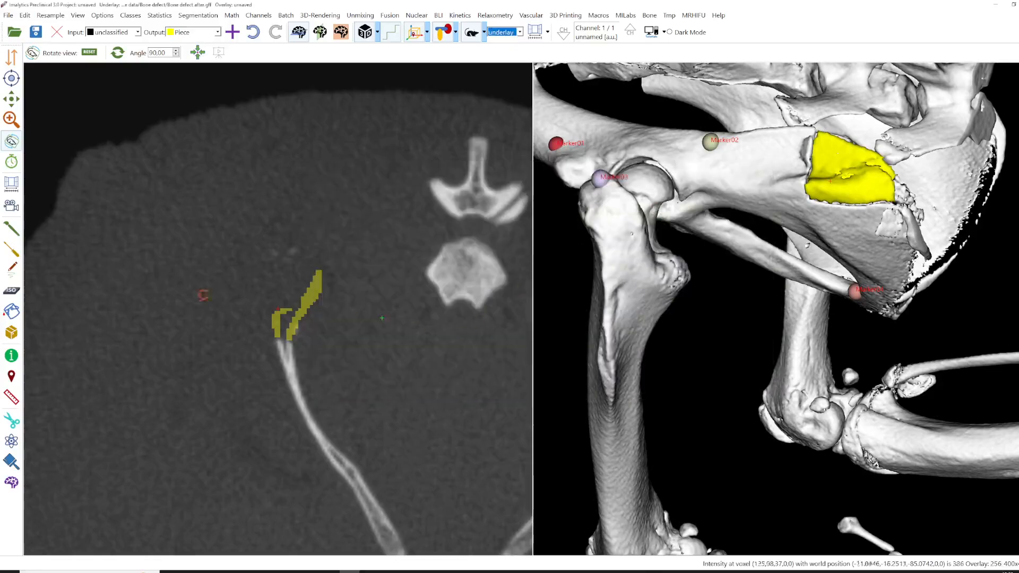
{"action": "left_click", "coordinate": [572, 16]}
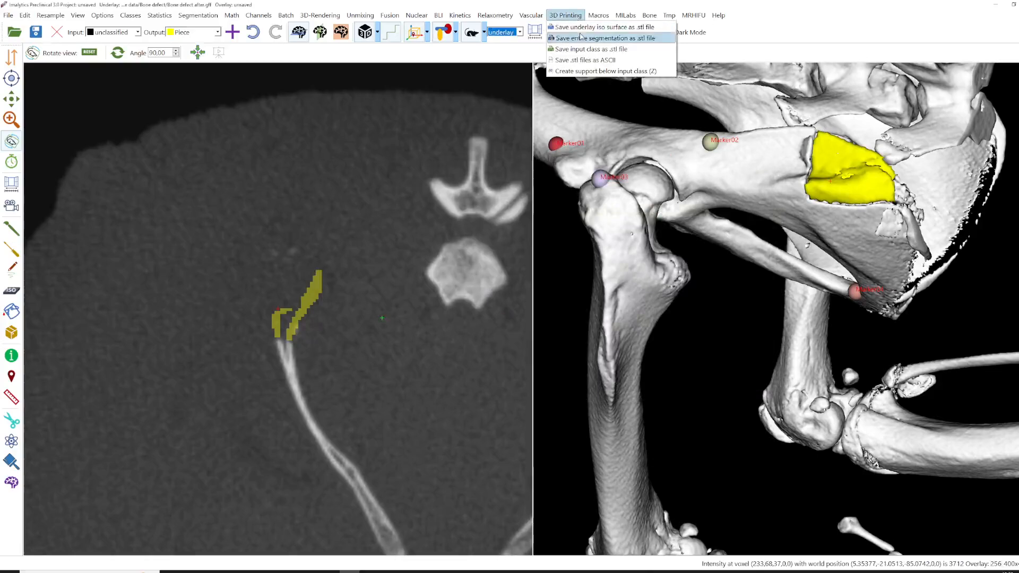
{"action": "left_click", "coordinate": [372, 255]}
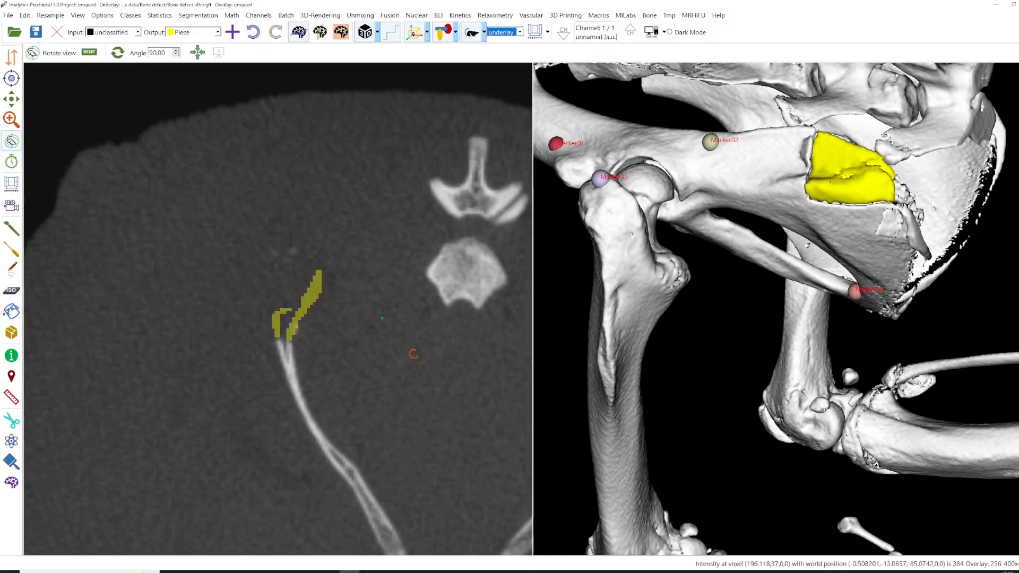
{"action": "left_click_drag", "start_coordinate": [718, 227], "coordinate": [700, 259]}
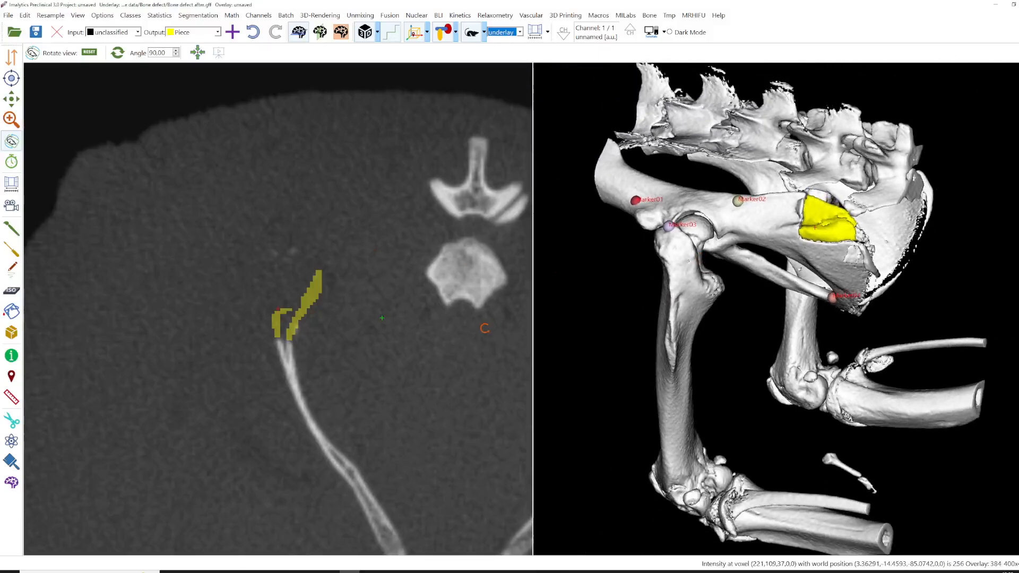